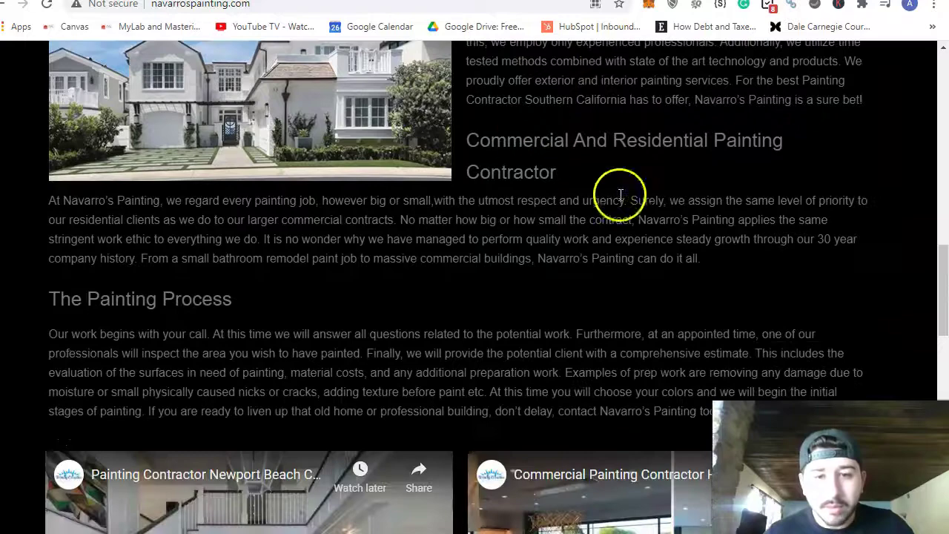
Review the Navarro's Painting home page, including the image slider, the service tiles and the Painting Contractor Southern California text.
scroll(577, 275, "up", 10)
scroll(579, 286, "up", 3)
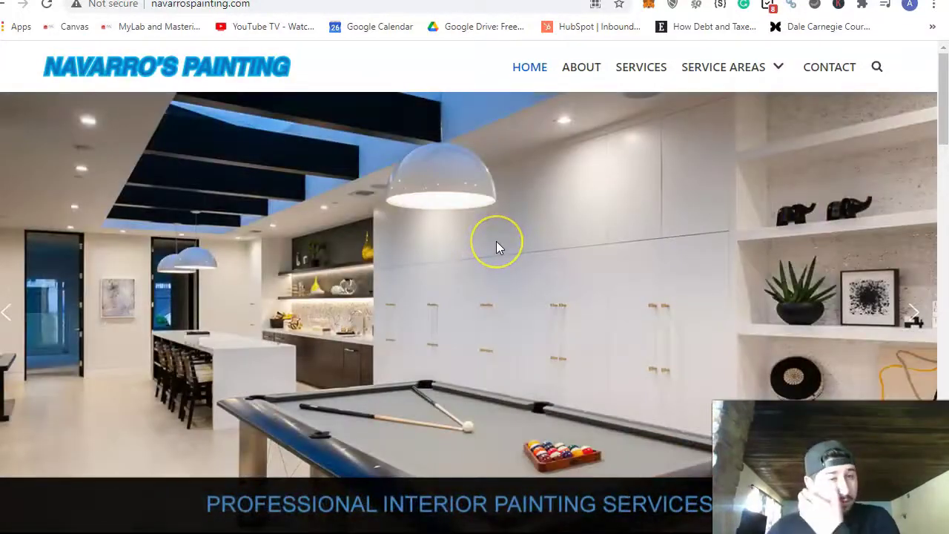
scroll(486, 239, "down", 2)
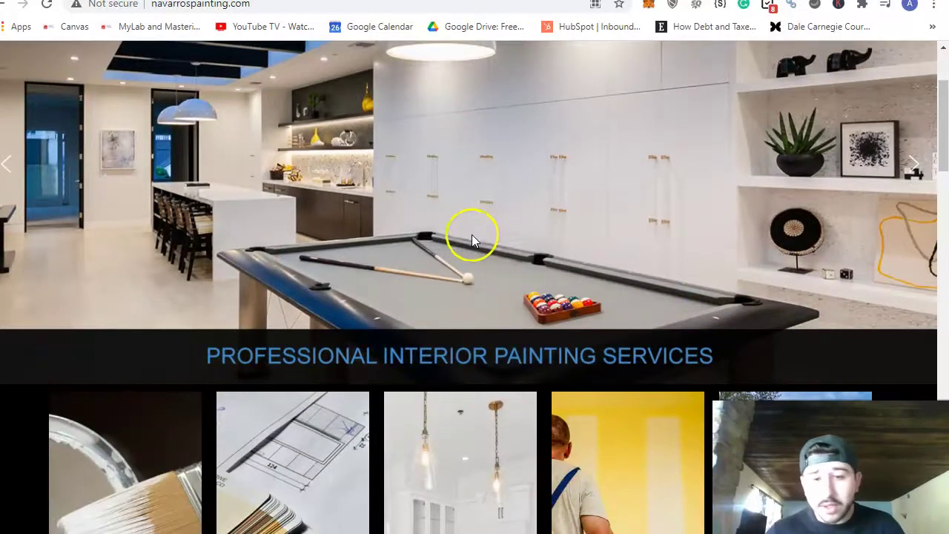
scroll(464, 236, "up", 4)
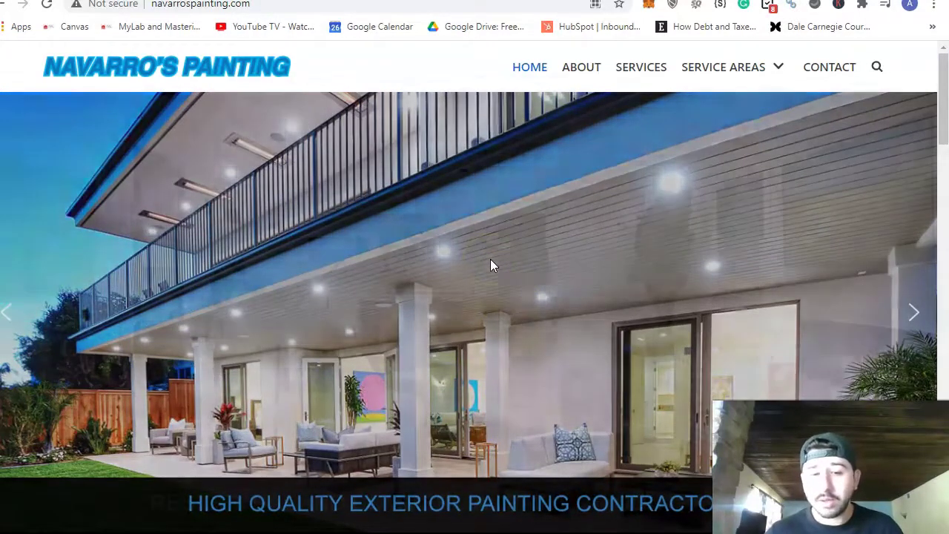
scroll(509, 307, "down", 1)
left_click(448, 424)
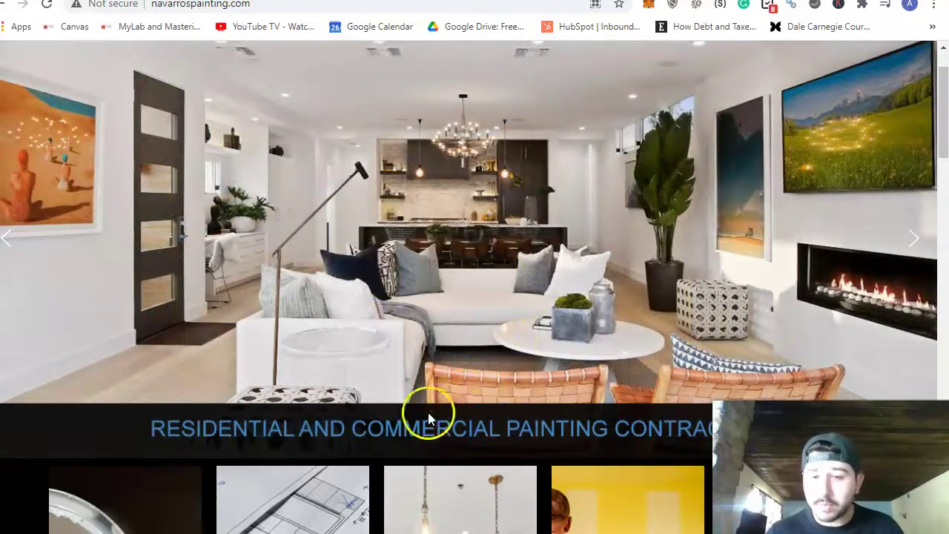
scroll(506, 337, "down", 1)
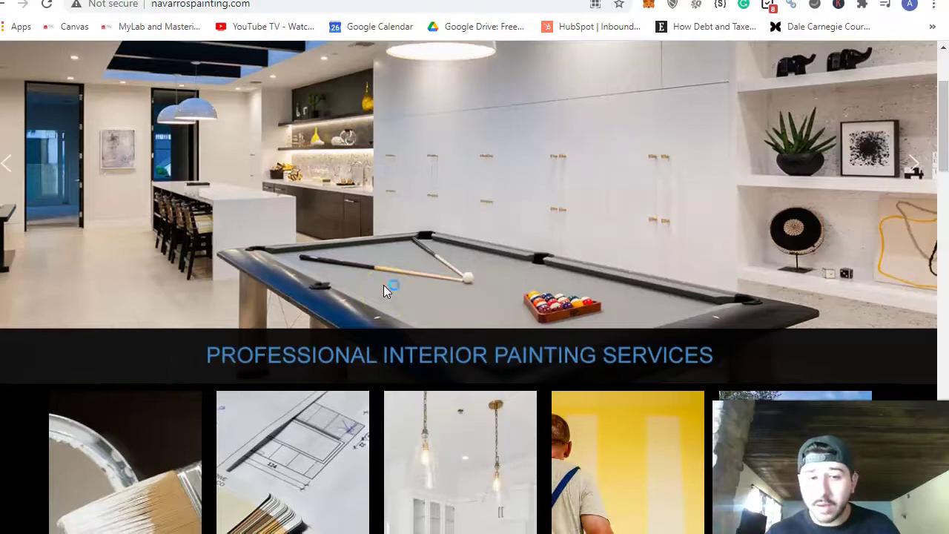
scroll(383, 287, "down", 2)
scroll(372, 289, "down", 3)
scroll(372, 289, "down", 3)
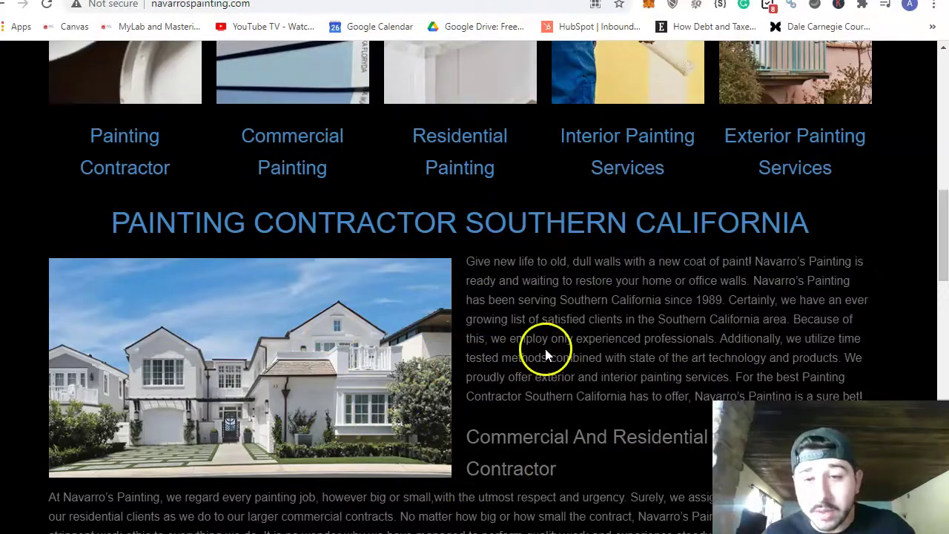
scroll(546, 346, "up", 10)
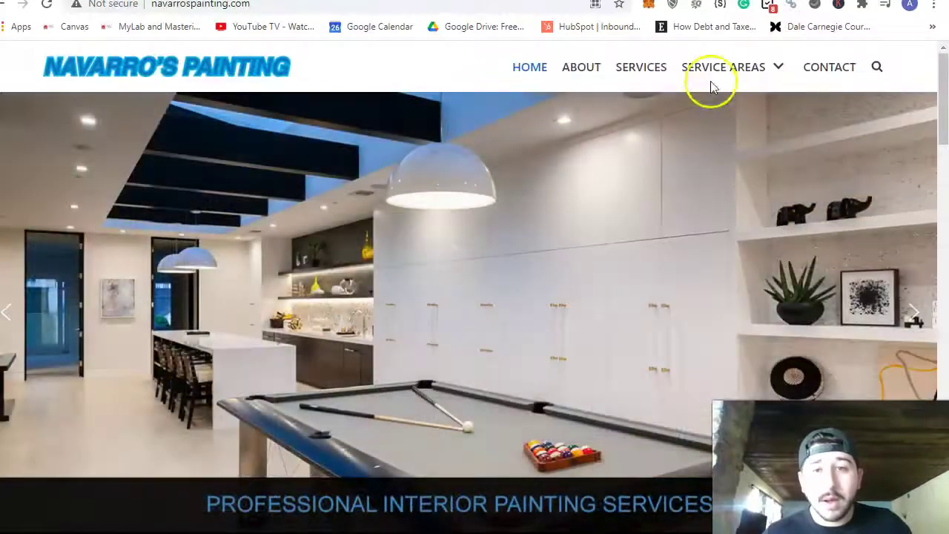
View the Services page of the Navarro's Painting site and return to its home page.
left_click(645, 69)
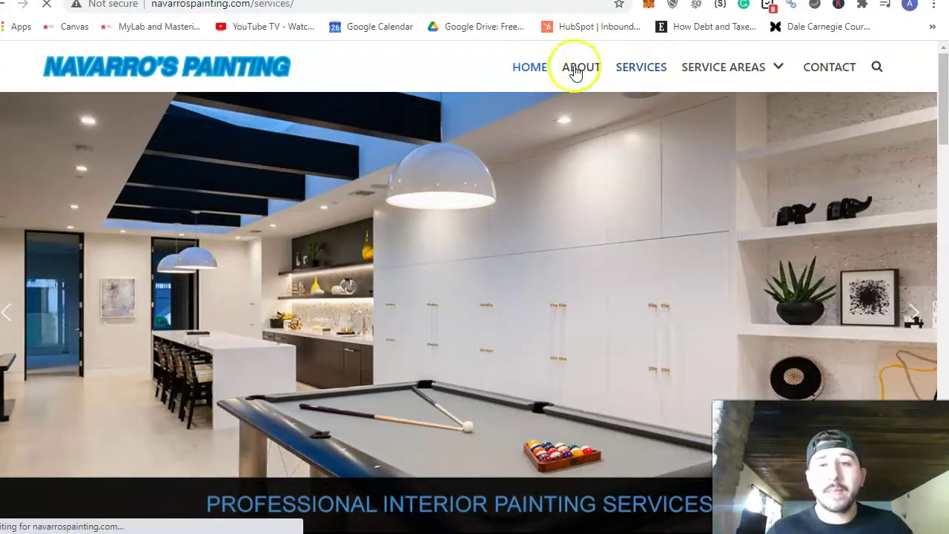
left_click(522, 72)
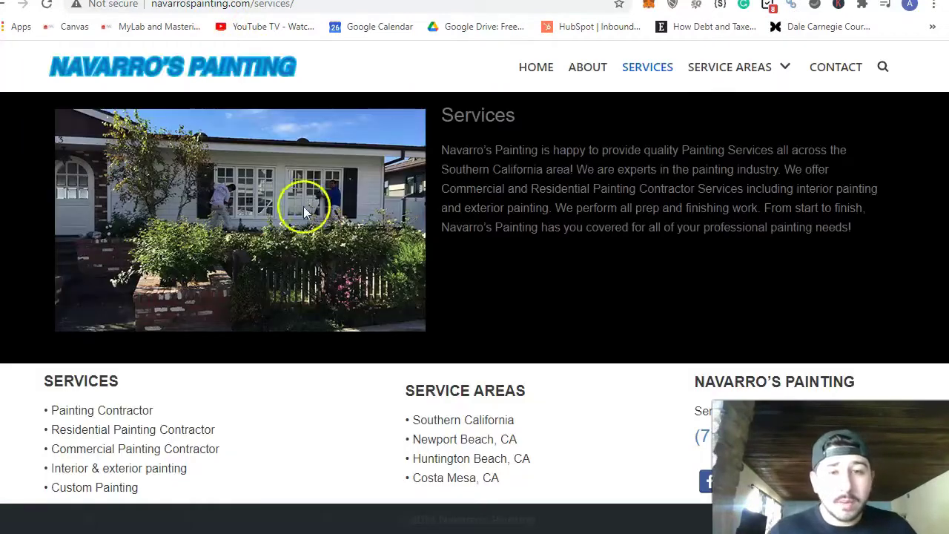
left_click(528, 69)
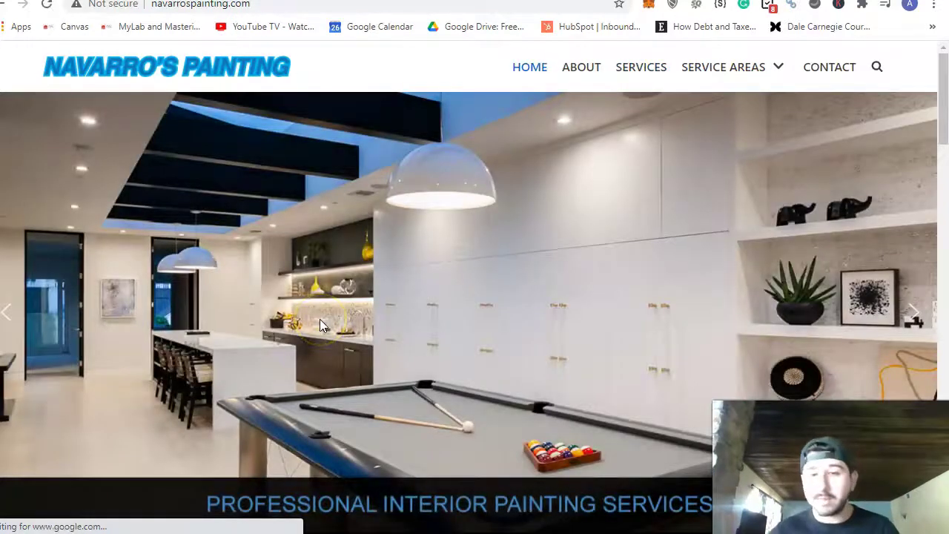
Check the file name of the white house photo below the Painting Contractor Southern California heading without saving the image.
scroll(319, 326, "down", 5)
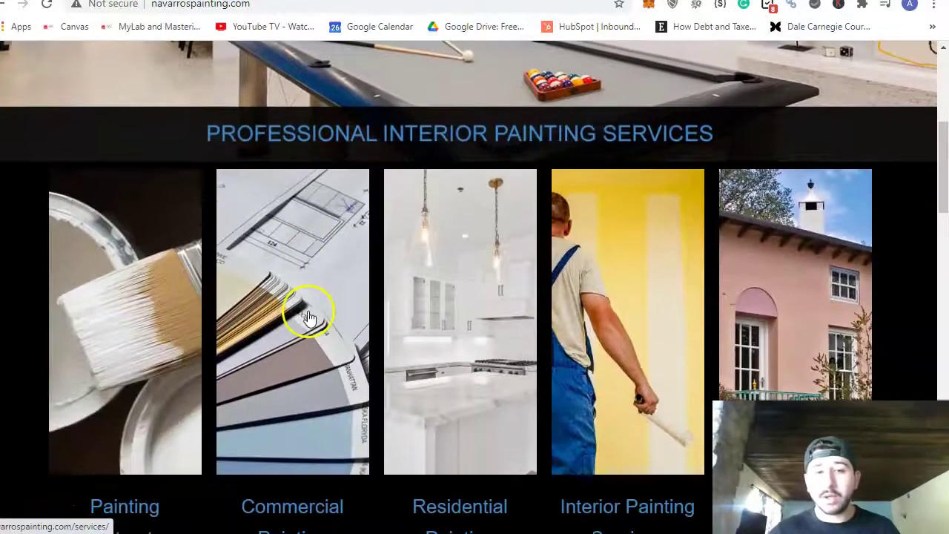
scroll(309, 318, "down", 2)
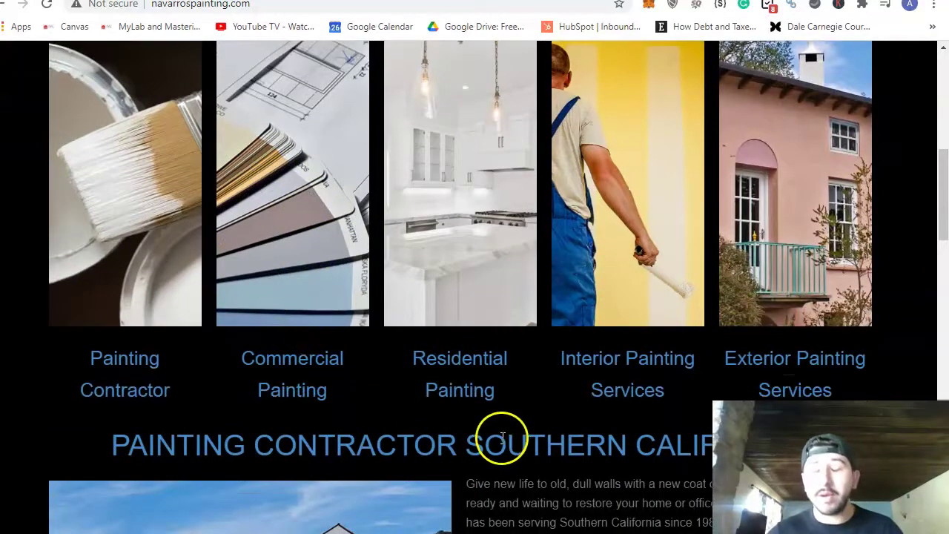
scroll(503, 439, "down", 4)
right_click(230, 301)
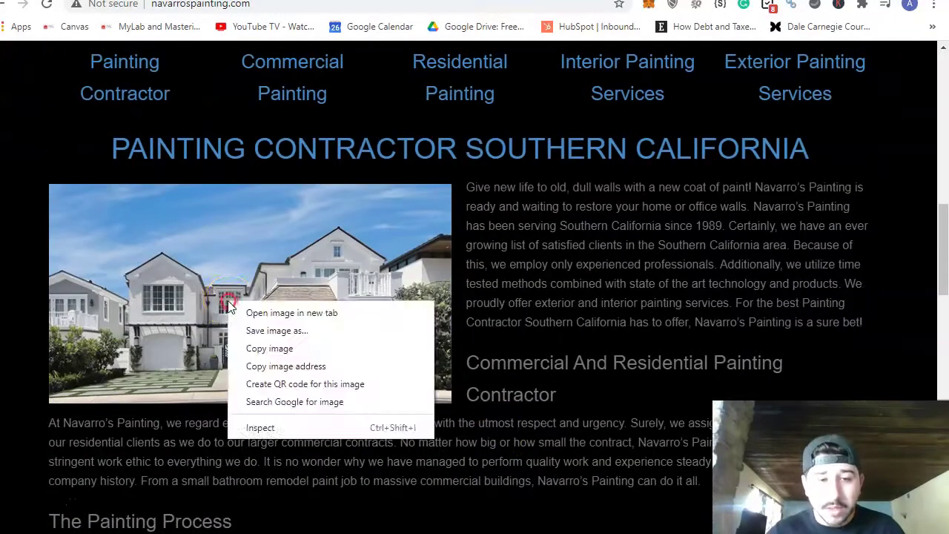
left_click(266, 336)
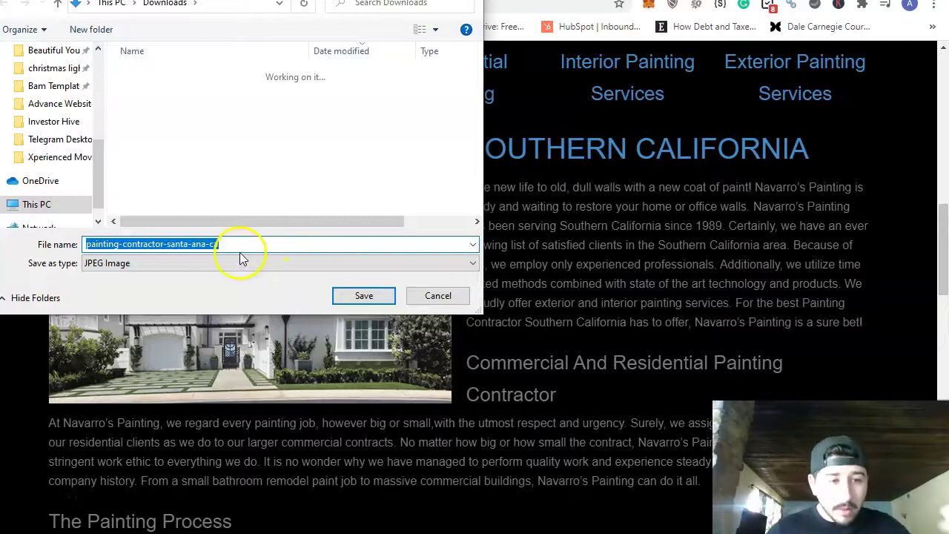
left_click(428, 300)
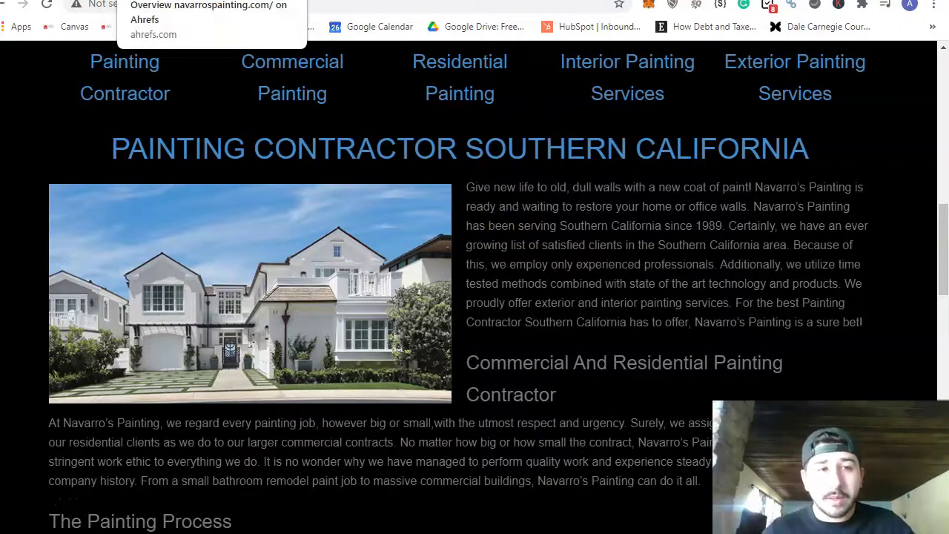
Switch to the Ahrefs overview of navarrospainting.com and examine its organic traffic, organic keywords, referring domains and backlinks.
left_click(215, 0)
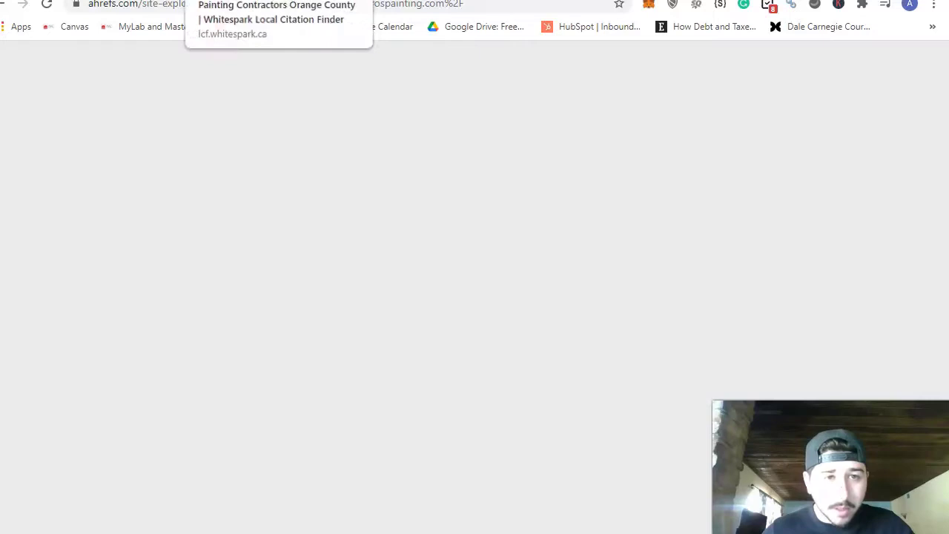
left_click(217, 0)
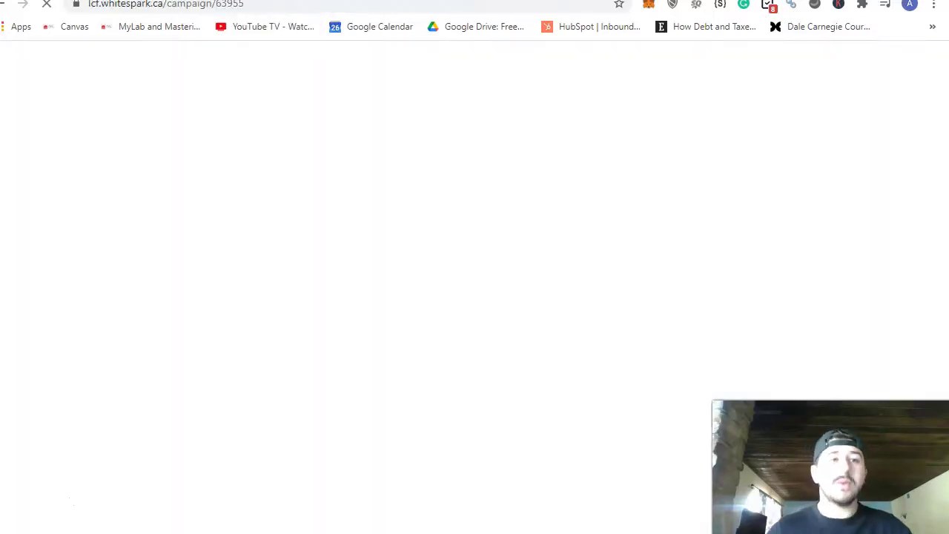
left_click(152, 0)
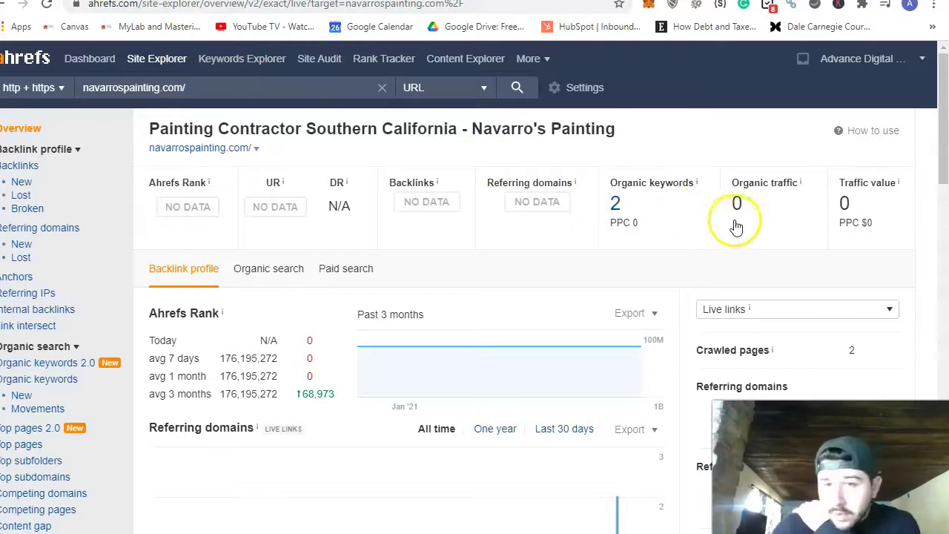
left_click(760, 201)
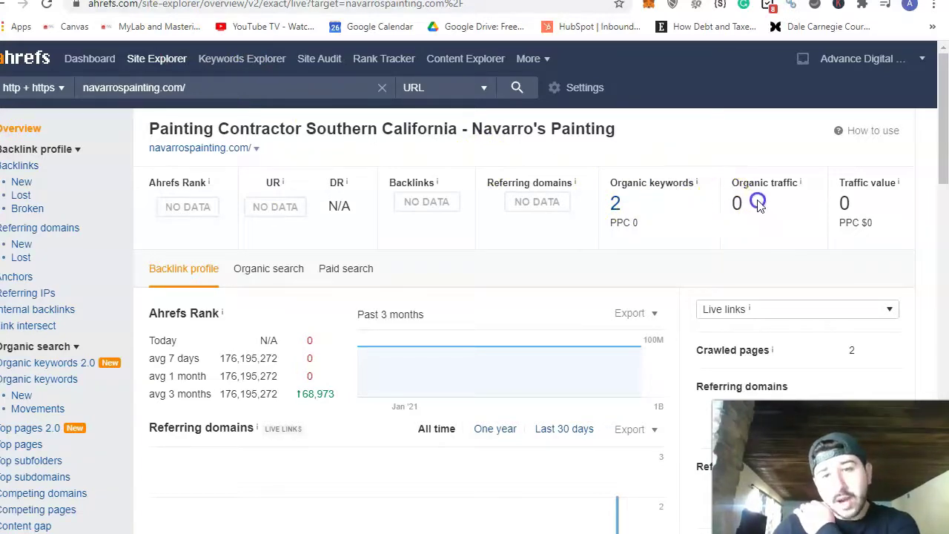
left_click(586, 202)
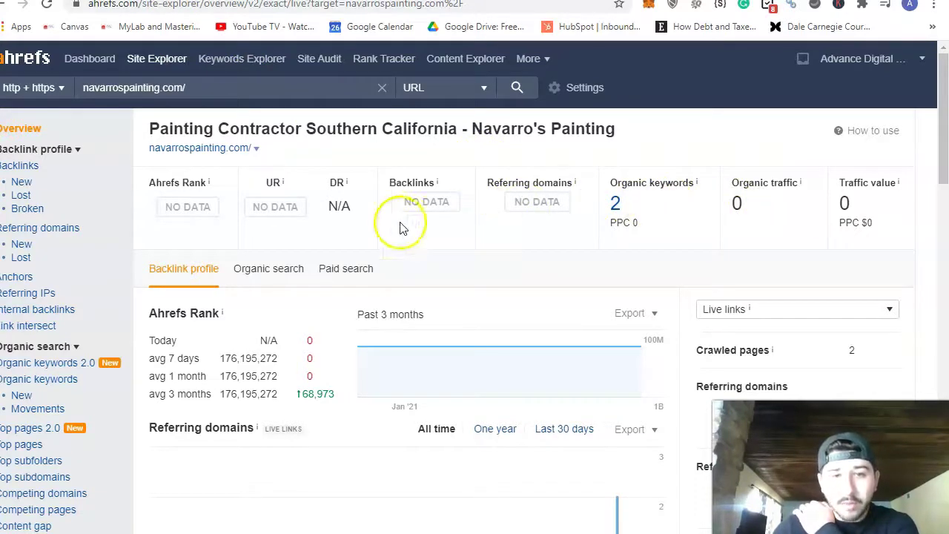
left_click_drag(554, 203, 411, 251)
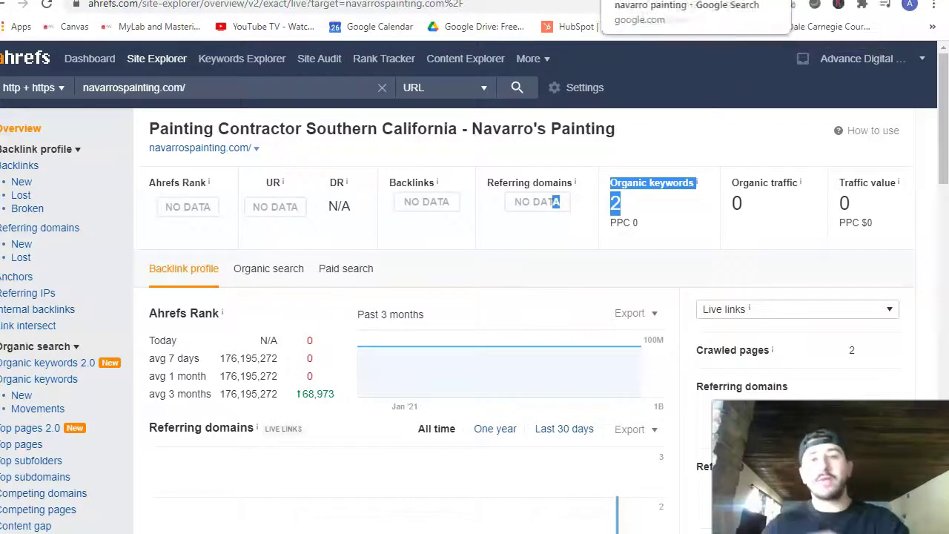
View the Google listing for Navarro's Painting, Inc., and bring up the competitor site orangecountypaintingpros.com with its full address selected.
left_click(623, 0)
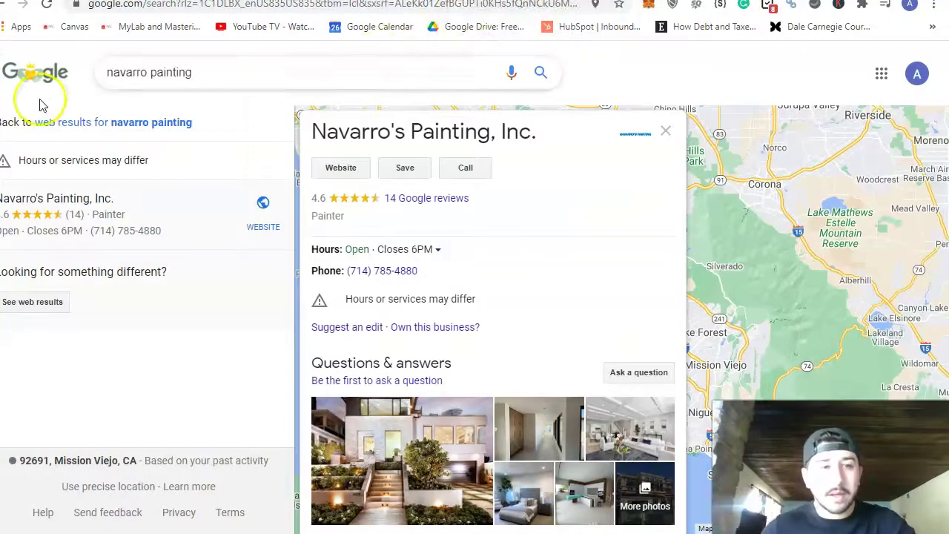
left_click(89, 1)
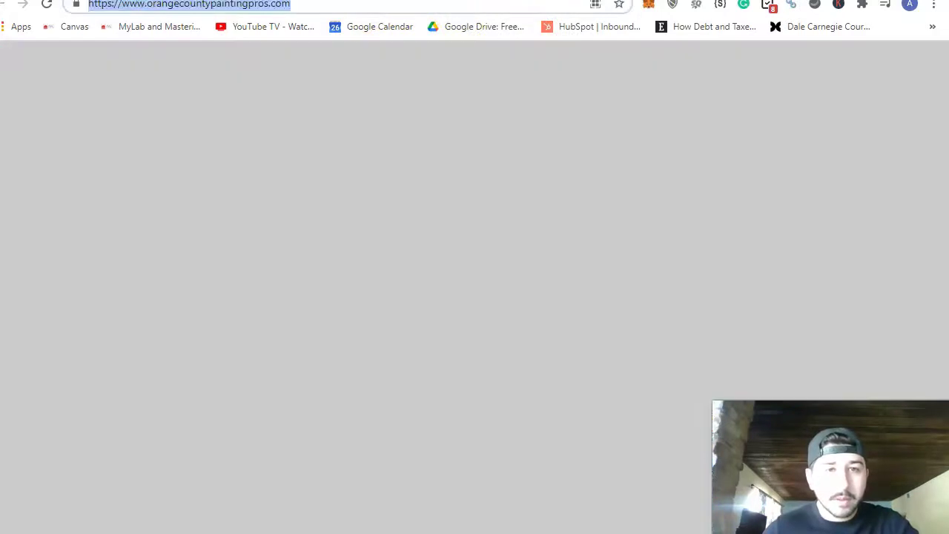
left_click(297, 5)
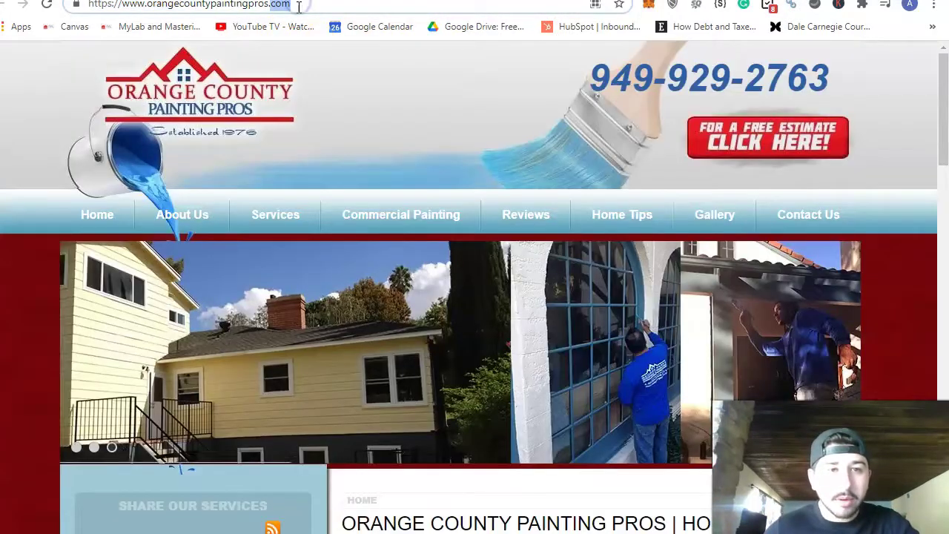
triple_click(298, 5)
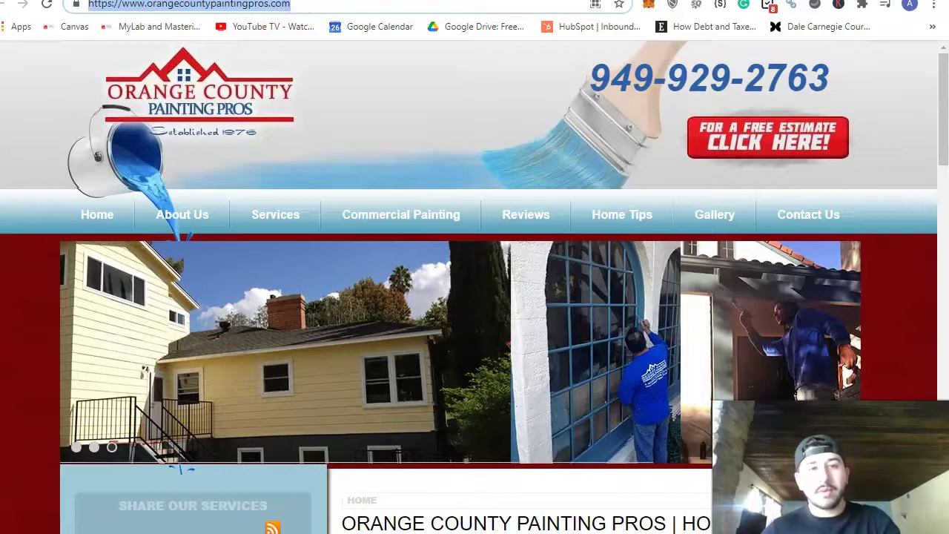
Check the organic traffic in the Ahrefs overview of orangecountypaintingpros.com and open its organic keywords report.
key("ctrl+Tab")
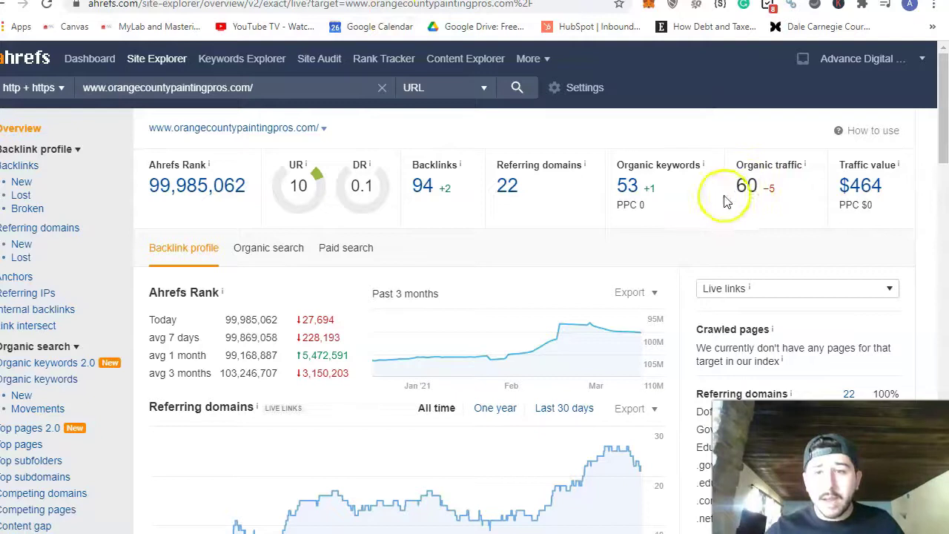
left_click(746, 183)
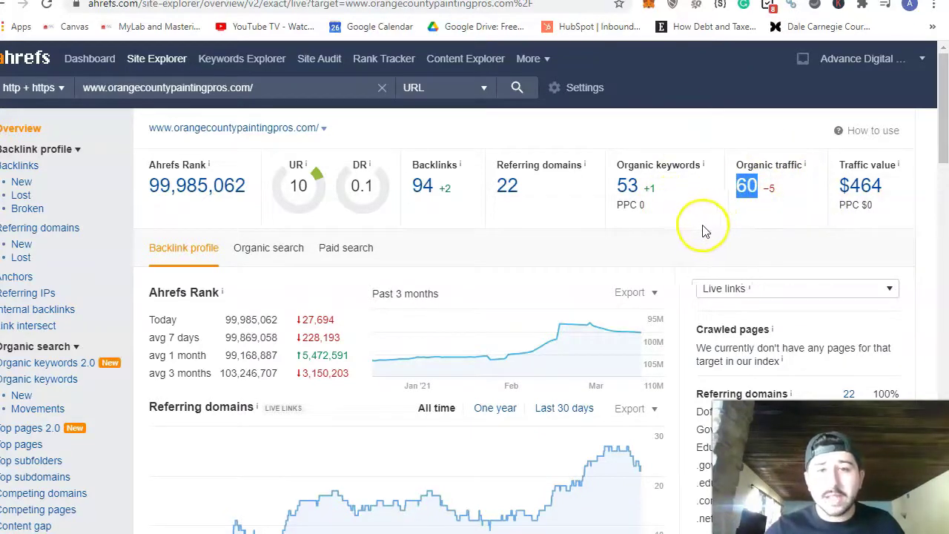
left_click(627, 187)
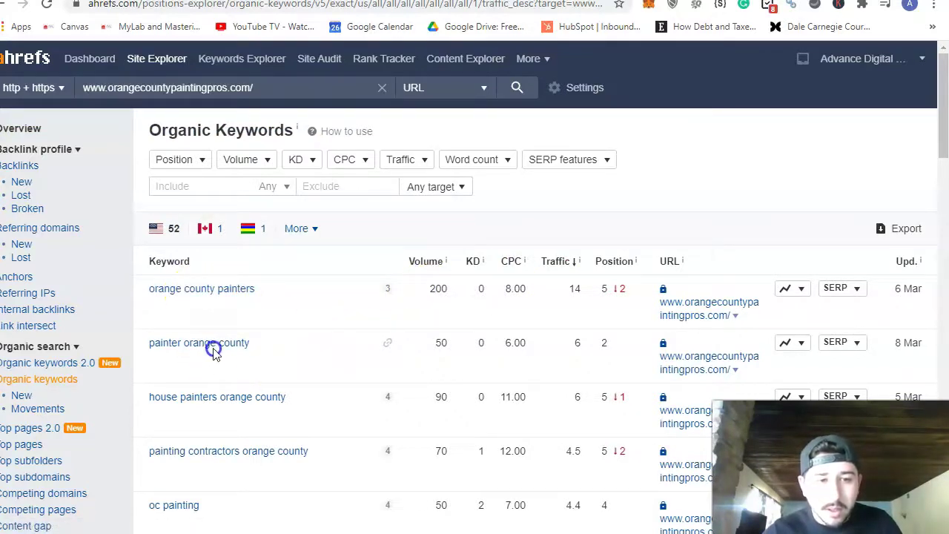
Examine the search volumes of the competitor's top keywords, such as orange county painters and painting contractors orange county.
scroll(422, 346, "down", 2)
double_click(439, 140)
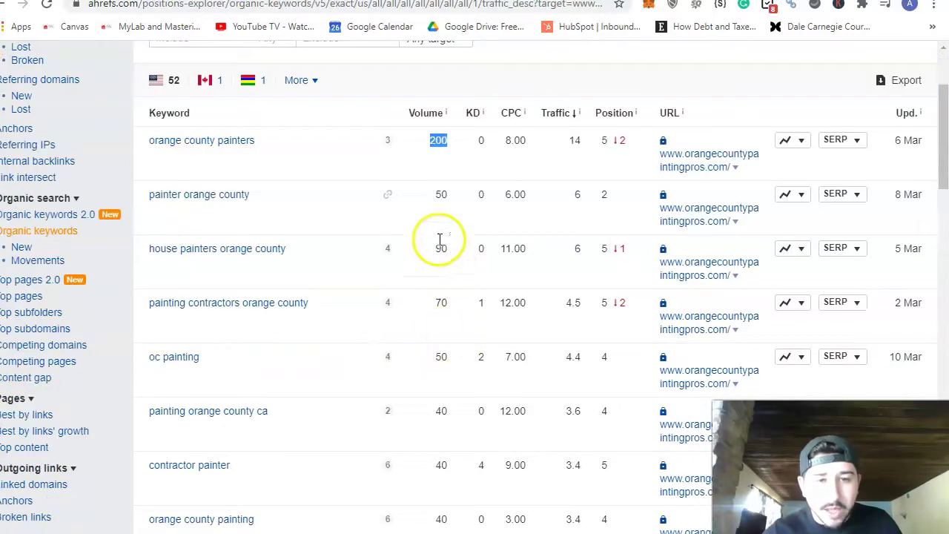
left_click_drag(429, 194, 442, 194)
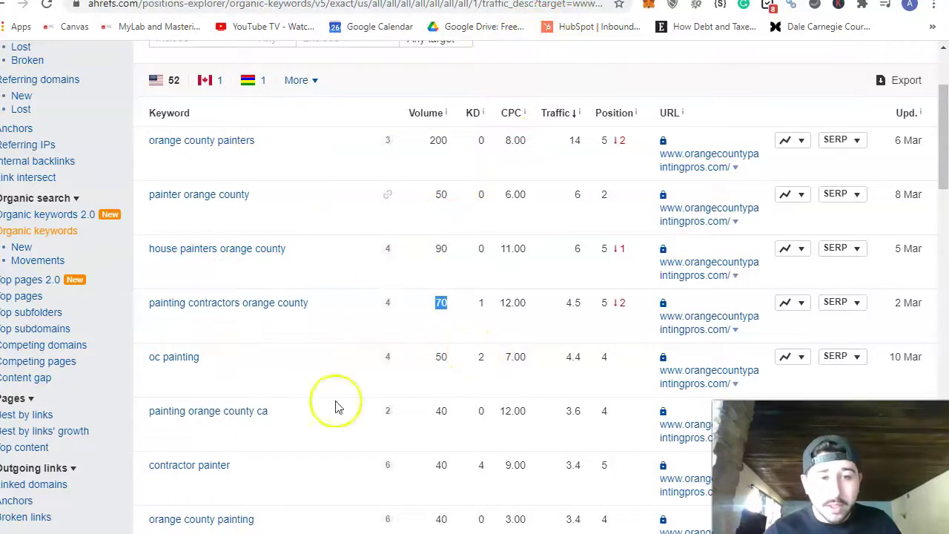
scroll(314, 343, "up", 1)
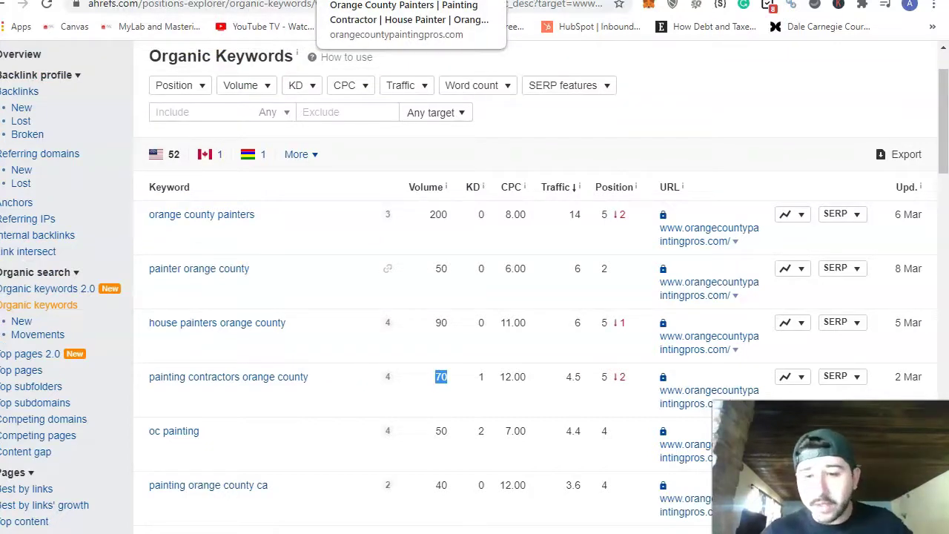
Look through the Orange County Painting Pros home page, including its service descriptions and request form.
left_click(393, 0)
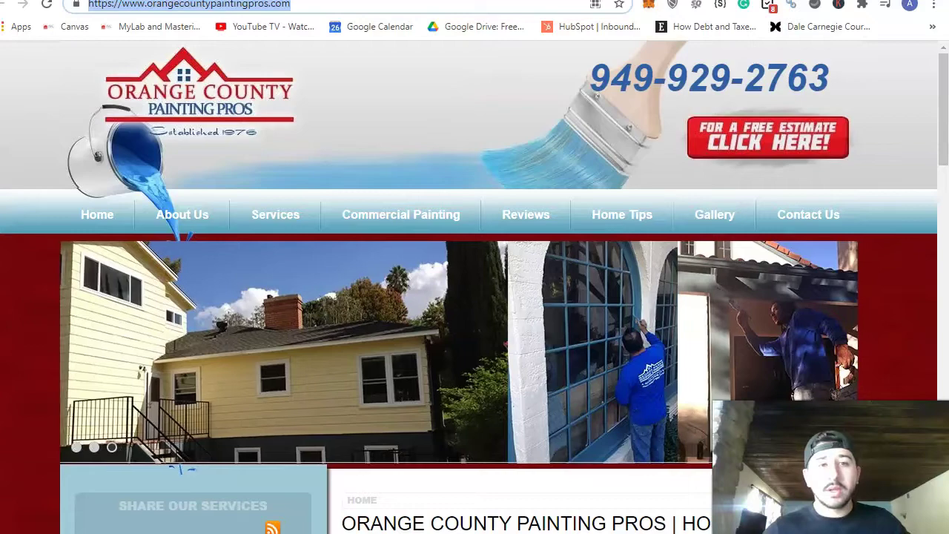
scroll(436, 304, "down", 6)
scroll(445, 293, "down", 2)
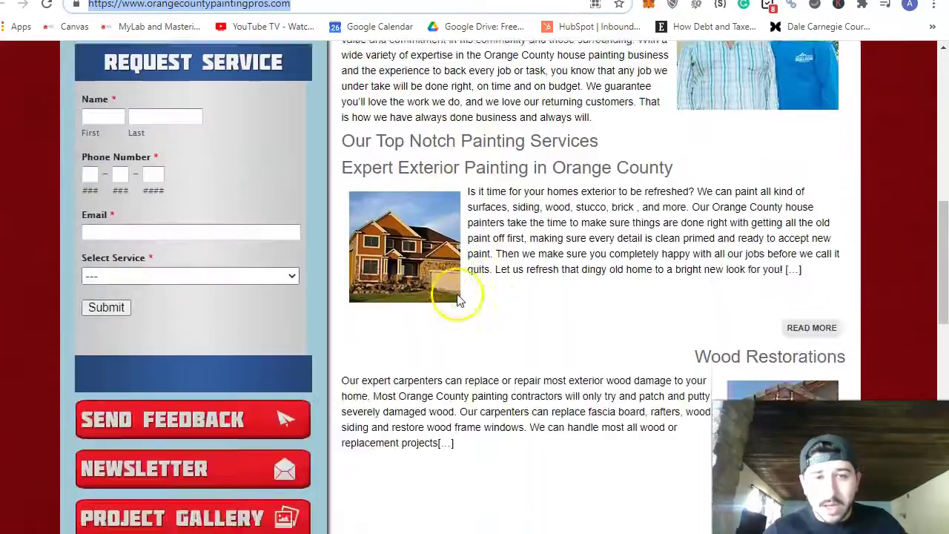
scroll(452, 297, "up", 8)
Revisit the Ahrefs organic keywords report for orangecountypaintingpros.com and return to the competitor's home page.
left_click(223, 0)
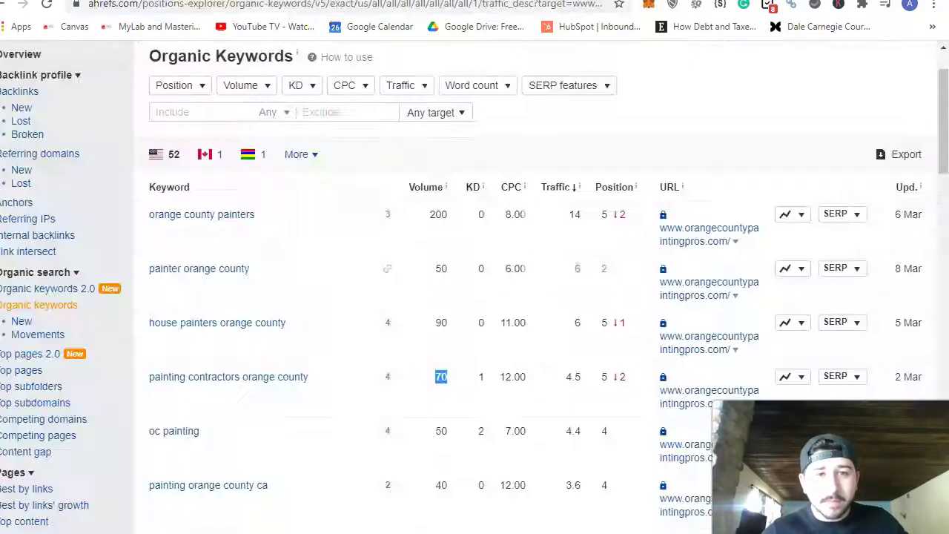
scroll(216, 178, "up", 1)
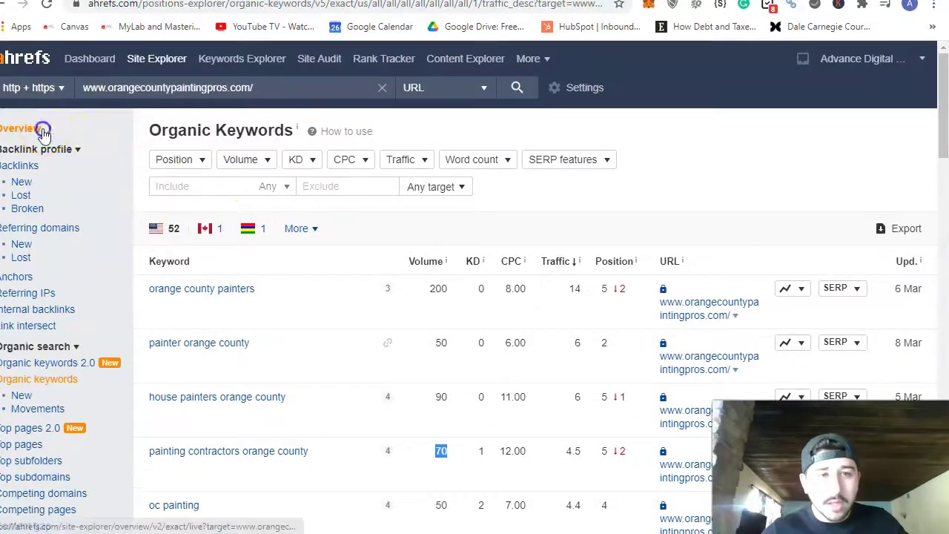
left_click(393, 0)
Read through the Orange County Painting Pros home page, from the intro and interior painting text to the services list.
scroll(458, 408, "down", 2)
scroll(452, 394, "down", 6)
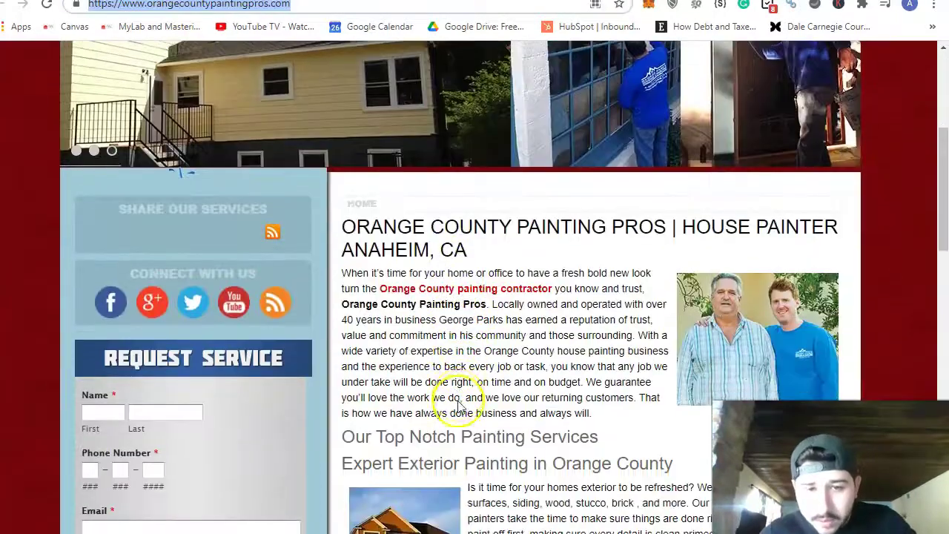
scroll(458, 377, "up", 2)
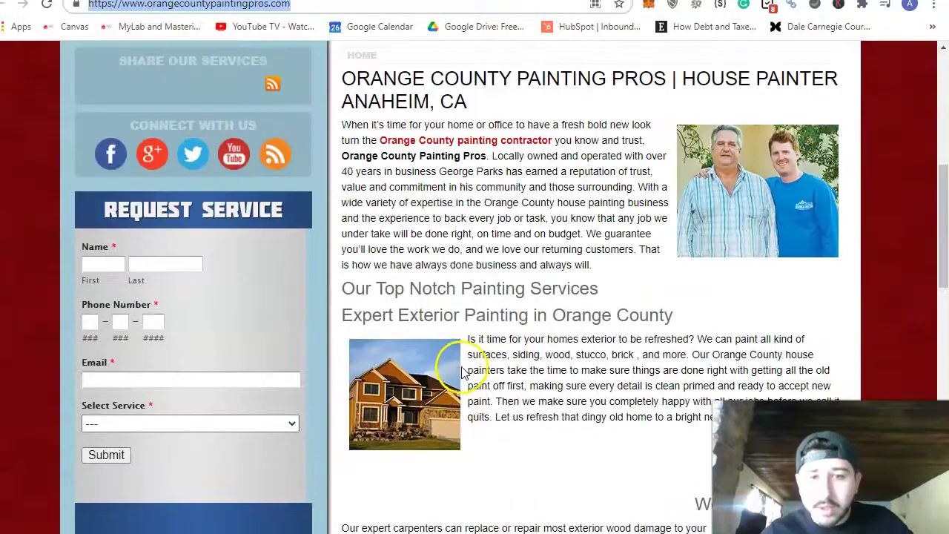
scroll(542, 308, "down", 7)
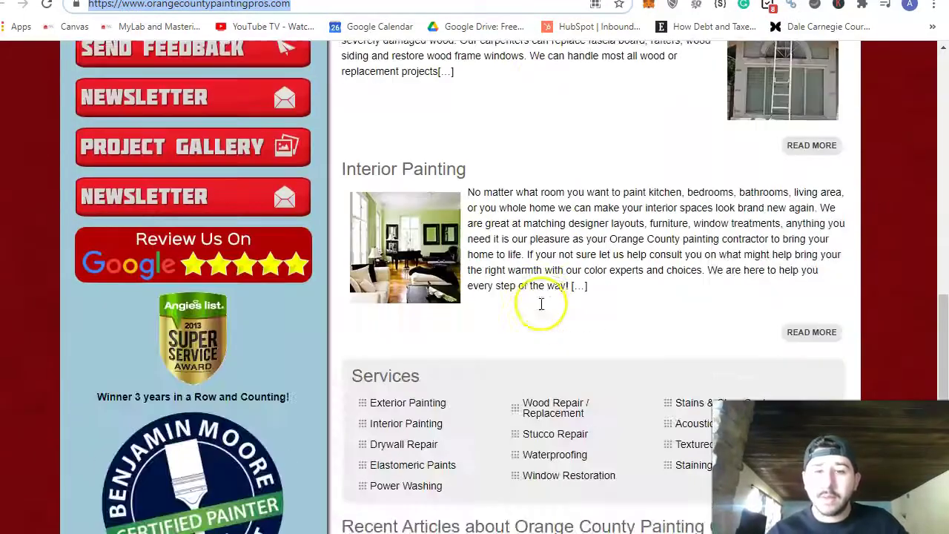
scroll(541, 305, "down", 2)
scroll(543, 308, "up", 6)
scroll(653, 330, "down", 5)
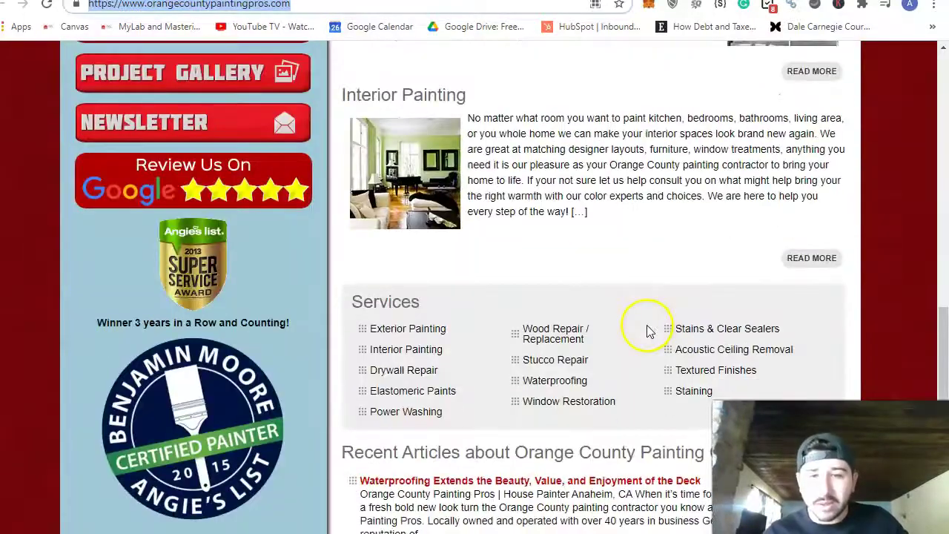
scroll(647, 330, "down", 4)
scroll(643, 327, "up", 13)
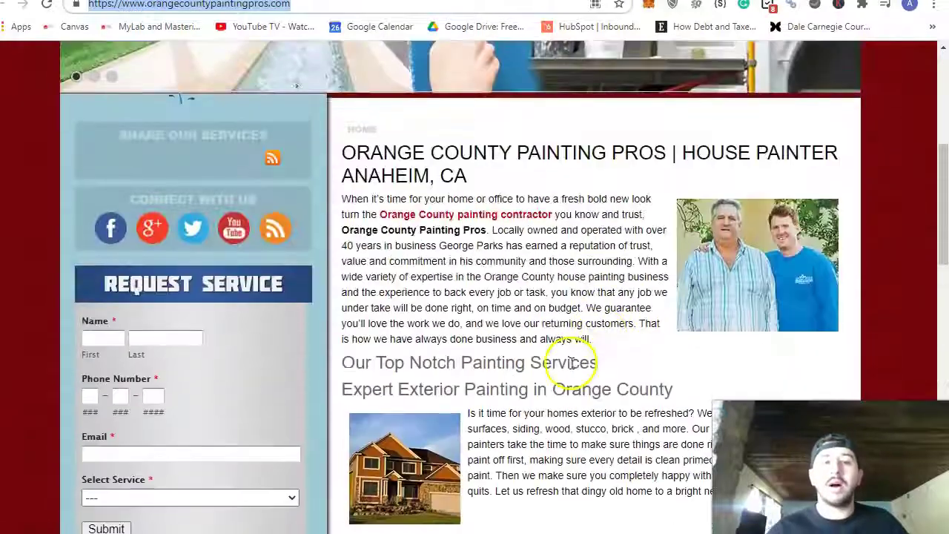
scroll(570, 363, "up", 2)
scroll(561, 356, "down", 2)
Highlight the keyword phrases in the intro, the Wood Restorations text and the first recent article, such as Orange County painting contractor.
left_click_drag(385, 215, 442, 211)
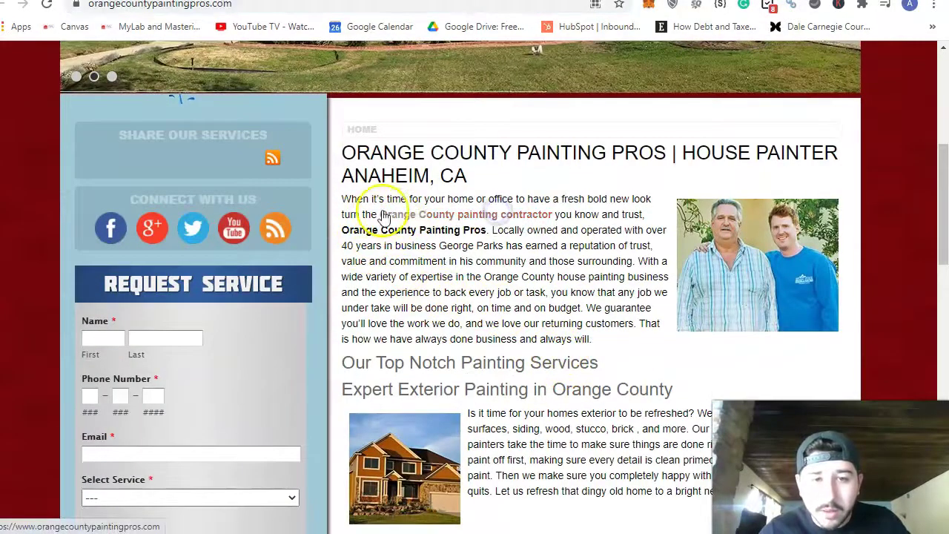
mouse_move(375, 214)
left_mouse_down()
mouse_move(500, 205)
mouse_move(555, 214)
left_mouse_up()
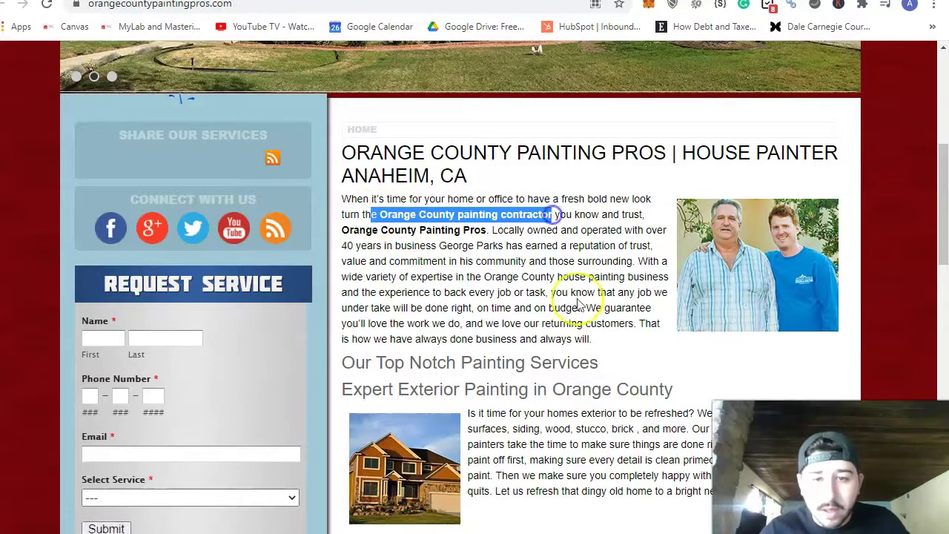
scroll(612, 371, "down", 2)
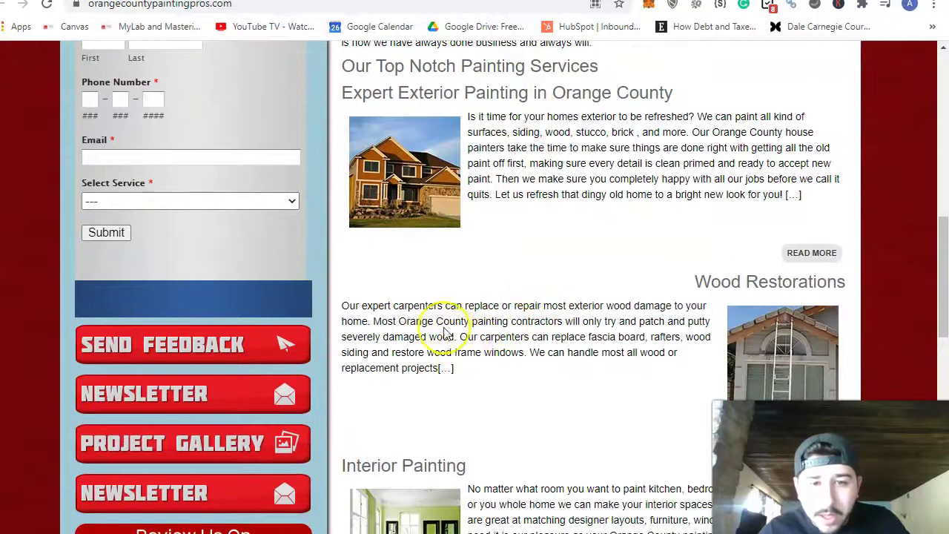
mouse_move(397, 321)
left_mouse_down()
mouse_move(529, 327)
mouse_move(771, 315)
left_mouse_up()
scroll(564, 325, "down", 3)
scroll(692, 369, "down", 4)
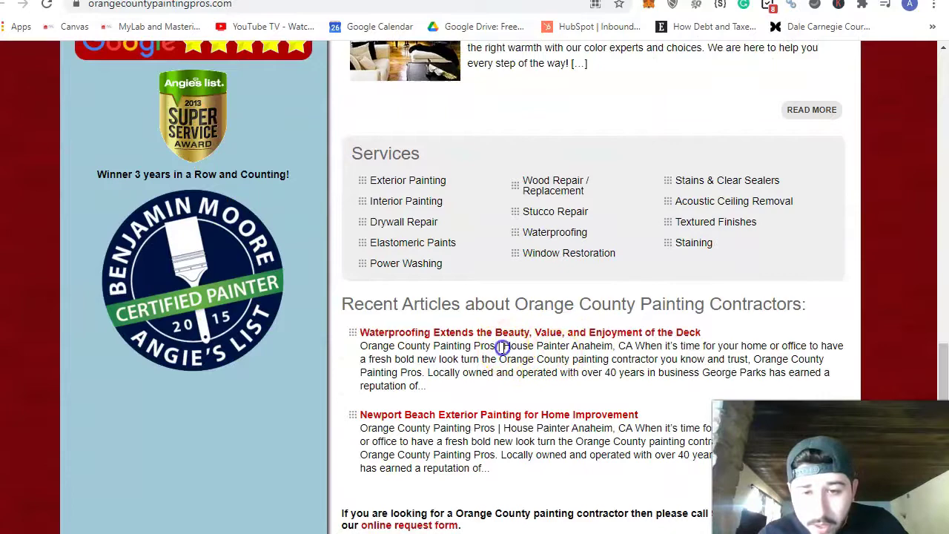
left_click_drag(503, 347, 614, 349)
Highlight the bold Orange County Painting Pros name in the intro and review the page's navigation and photo banner.
scroll(512, 434, "up", 10)
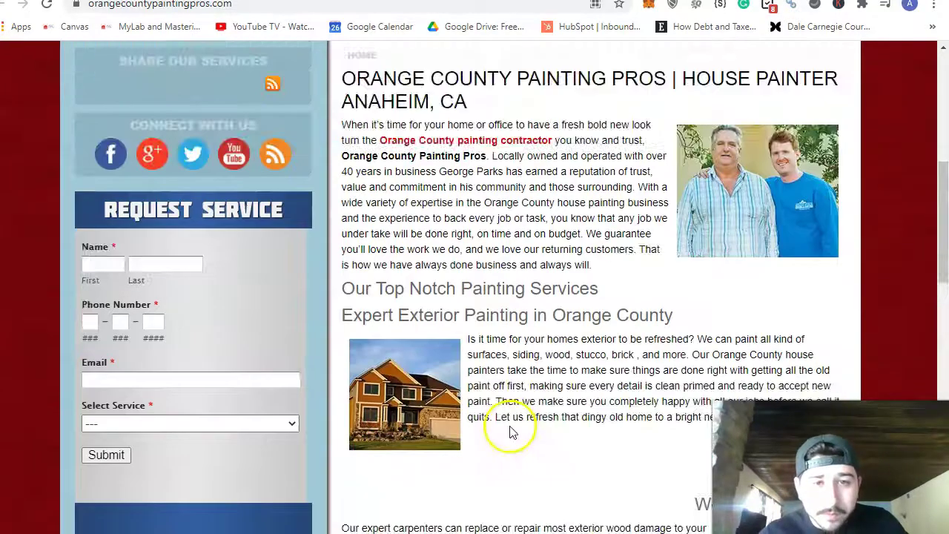
scroll(510, 432, "up", 1)
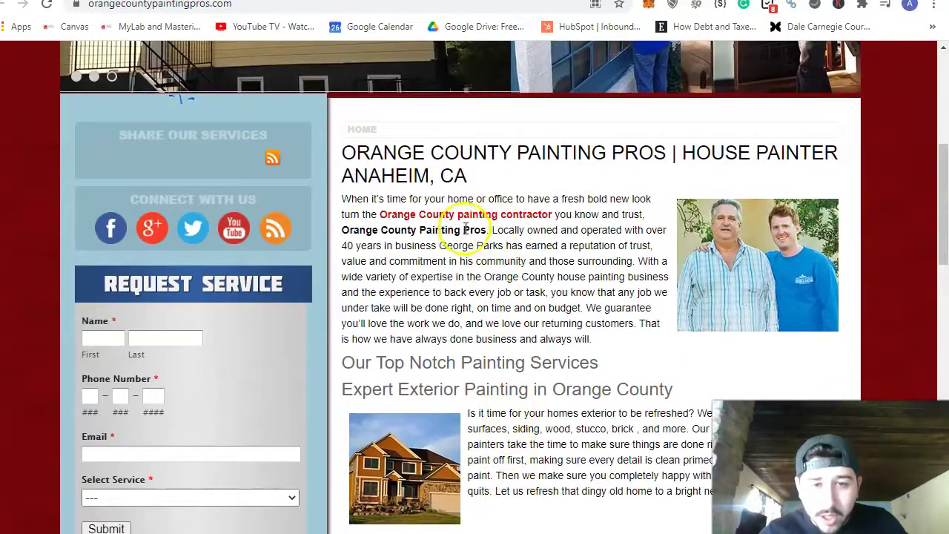
left_click_drag(465, 230, 321, 237)
left_click(418, 268)
scroll(534, 313, "up", 3)
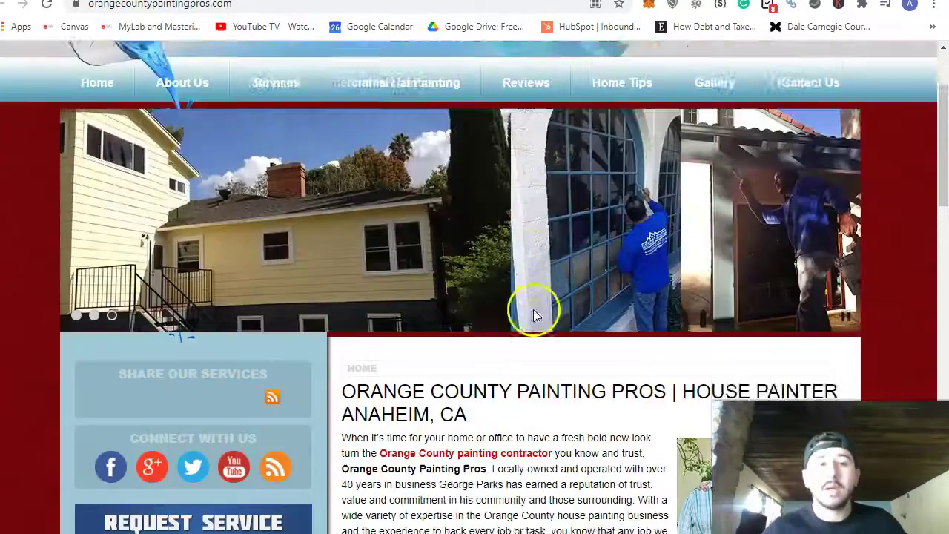
scroll(549, 400, "up", 2)
scroll(553, 409, "down", 2)
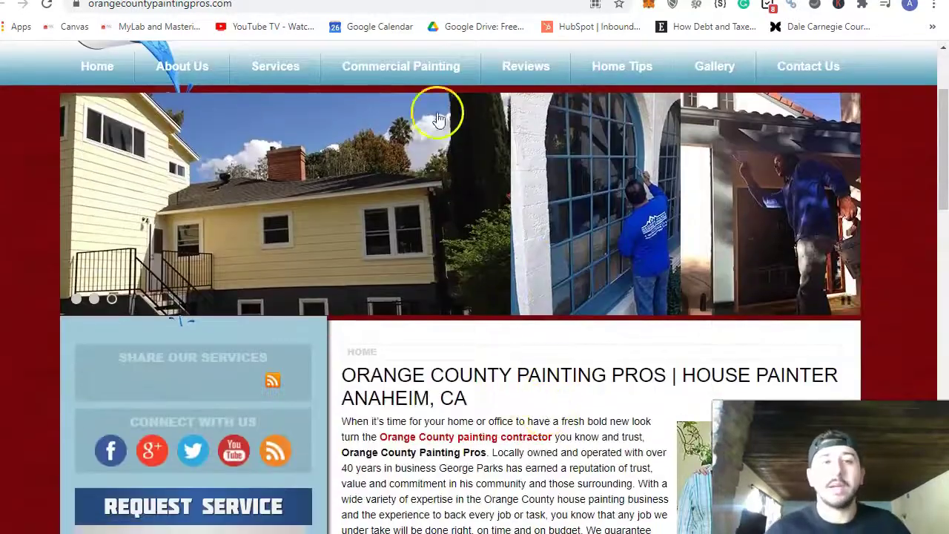
scroll(537, 366, "down", 3)
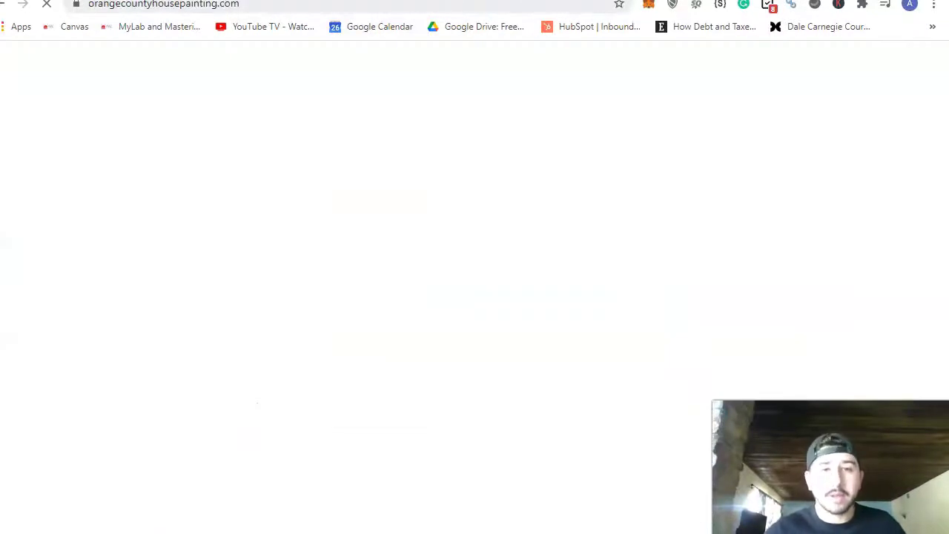
Switch to the Ahrefs overview of orangecountyhousepainting.com and back to that competitor's home page.
left_click(530, 0)
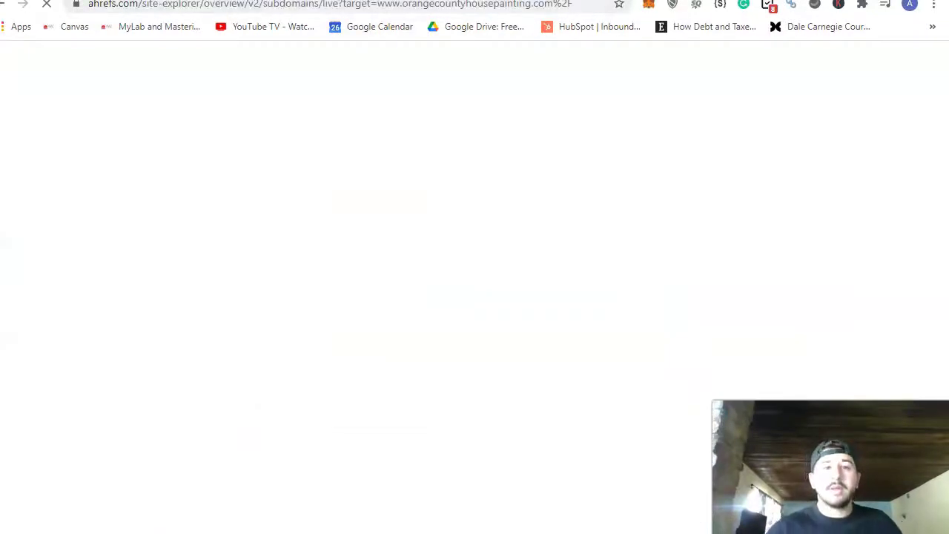
key("ctrl+shift+Tab")
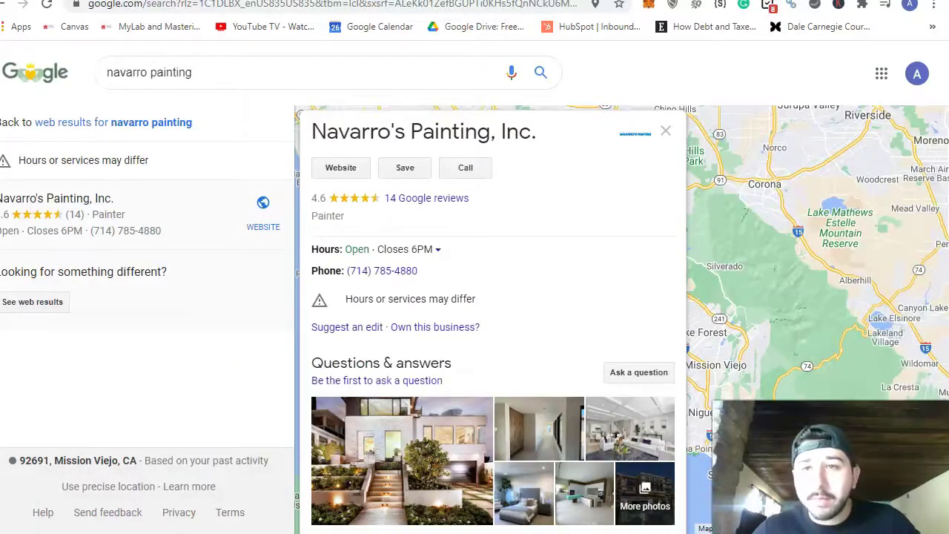
Search Google for "orange county painters" in a new tab.
key("ctrl+t")
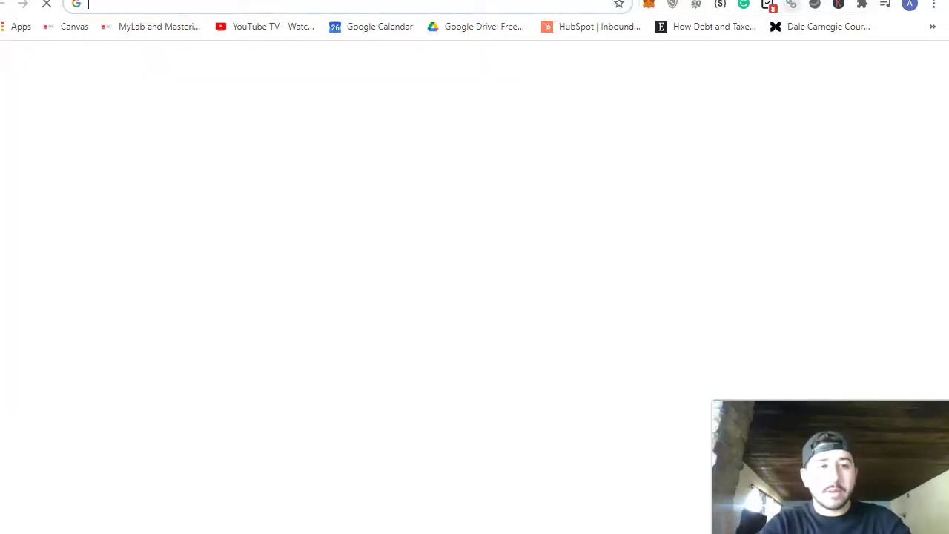
type("orange count painters")
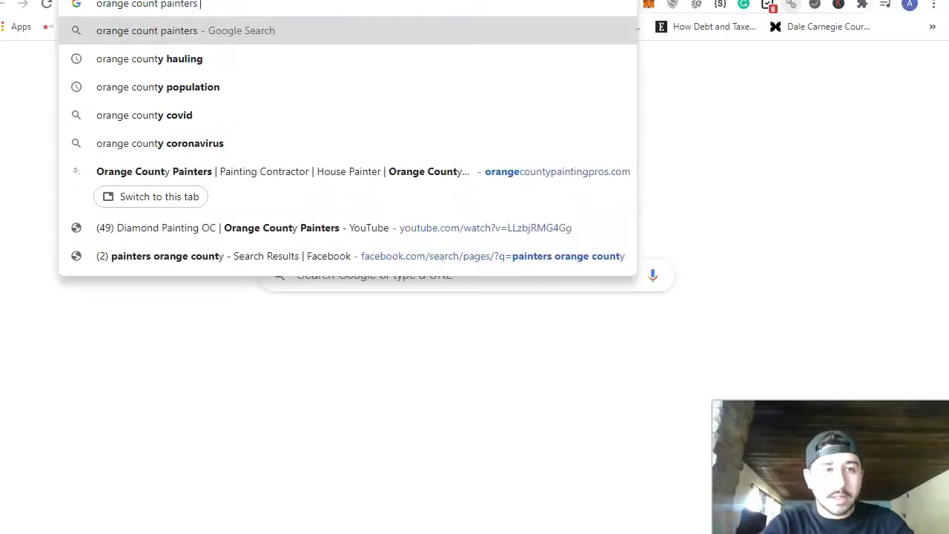
key("BackSpace")
key("BackSpace")
key("BackSpace")
key("BackSpace")
key("BackSpace")
key("BackSpace")
key("BackSpace")
key("BackSpace")
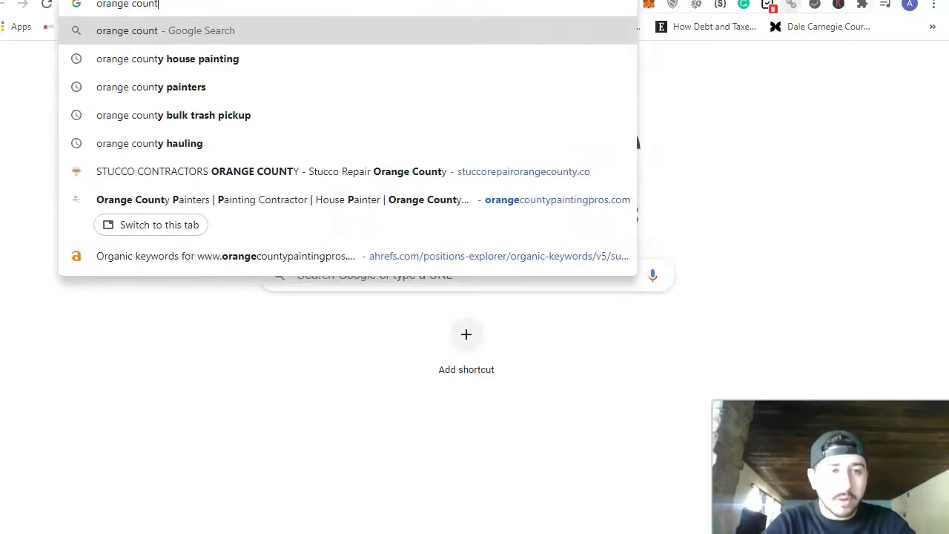
type("y painters")
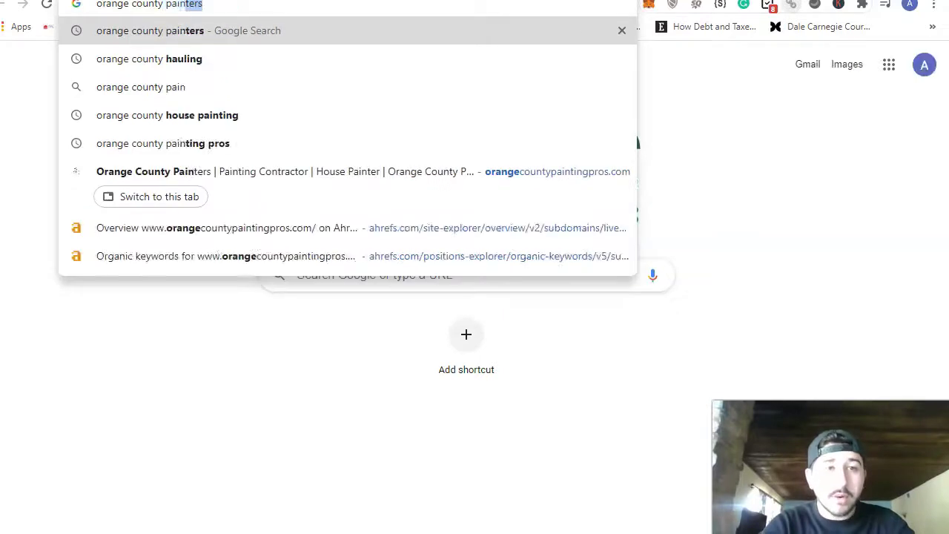
key("Return")
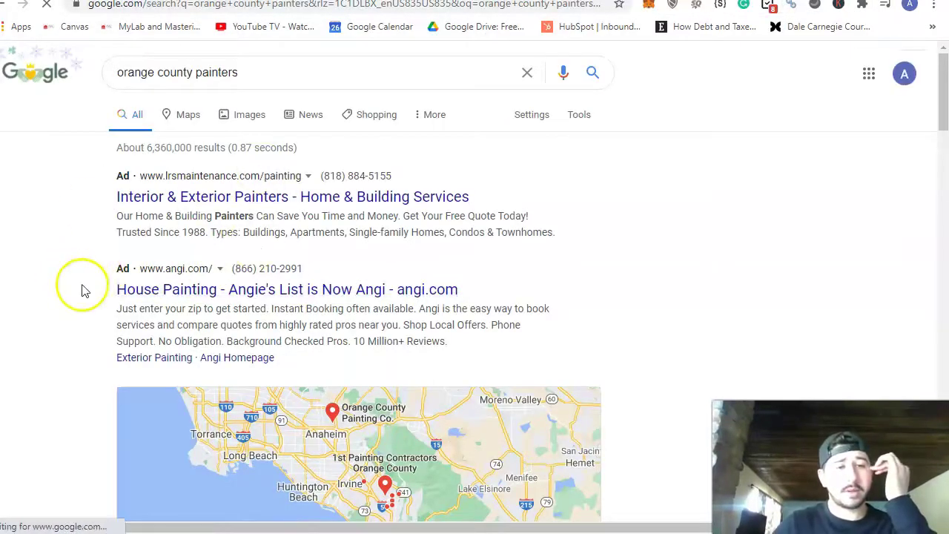
Find the organic result for orangecountypaintingpros.com below the map listings and highlight its title.
scroll(81, 290, "down", 5)
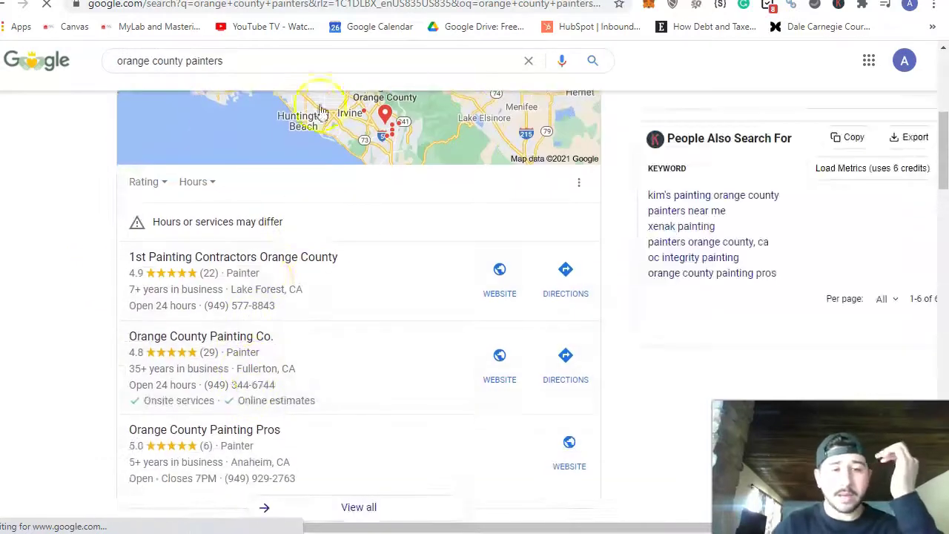
scroll(338, 338, "down", 3)
scroll(332, 291, "down", 3)
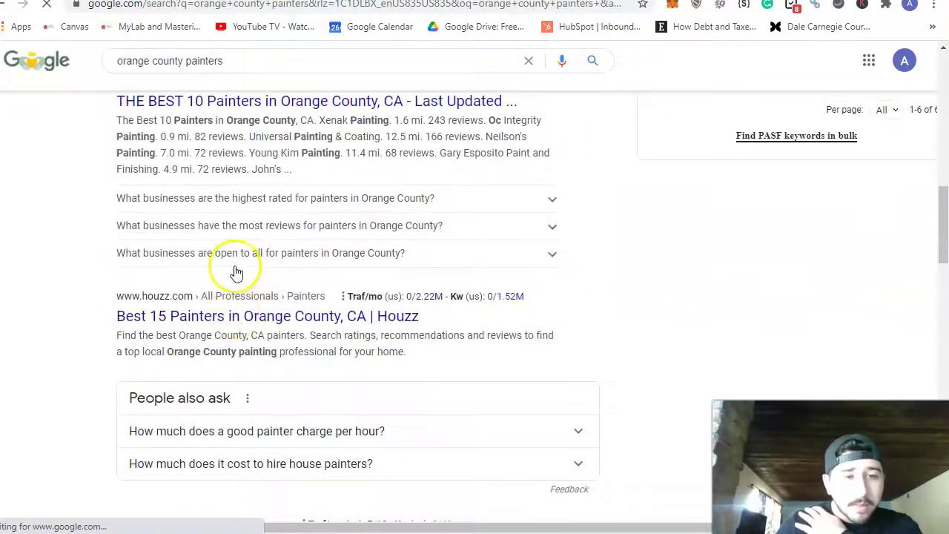
scroll(233, 265, "up", 3)
scroll(265, 276, "down", 4)
scroll(215, 316, "down", 1)
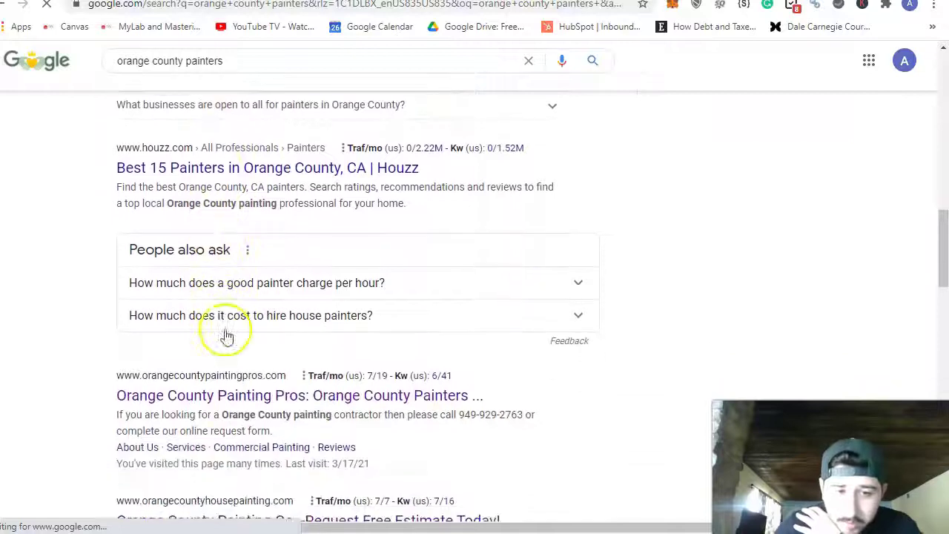
left_click_drag(74, 399, 498, 394)
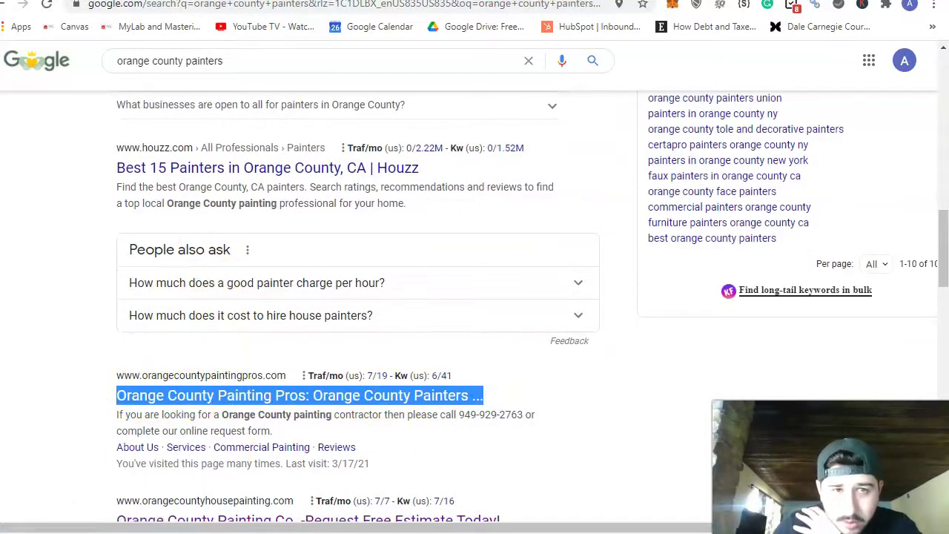
left_click(334, 1)
left_click(712, 1)
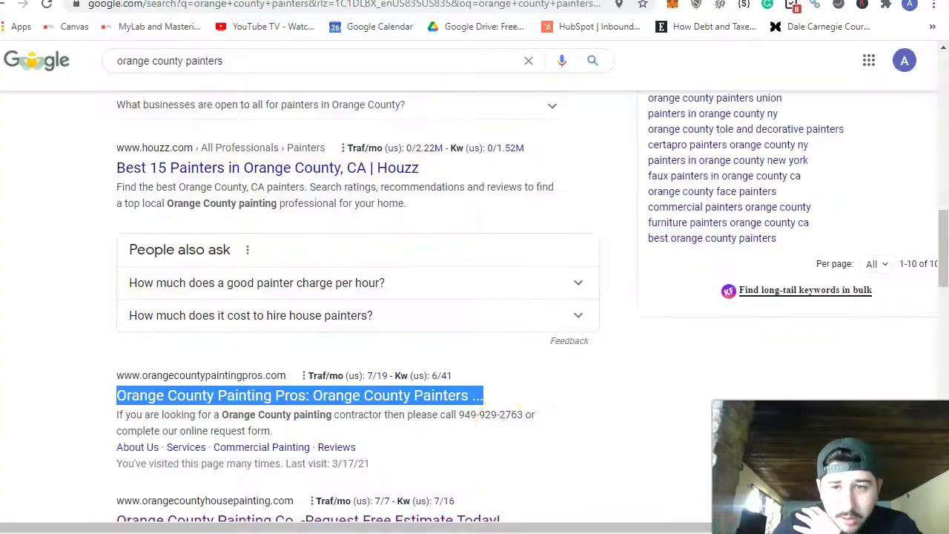
left_click(32, 383)
Compare the Yelp and Houzz results with the Orange County Painting Pros result, highlighting the latter's title again.
scroll(32, 383, "up", 3)
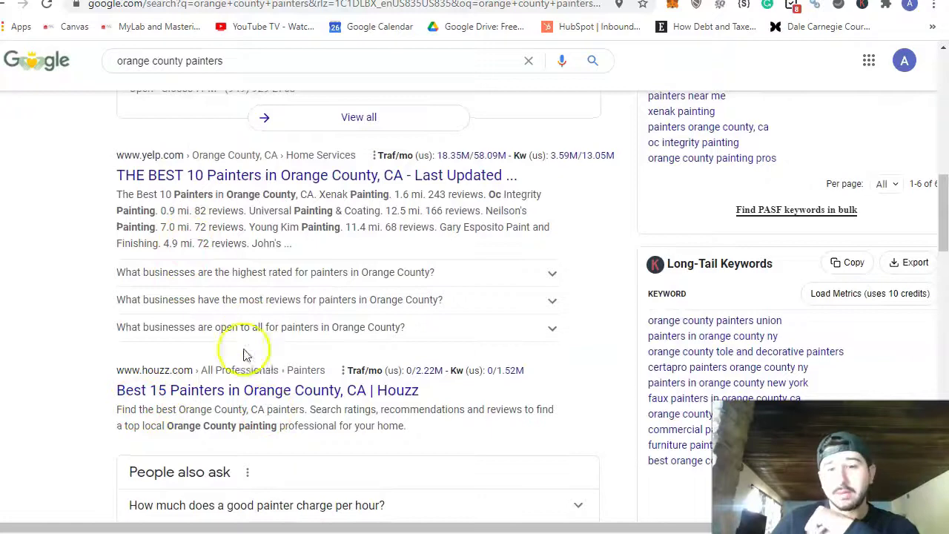
scroll(77, 286, "down", 5)
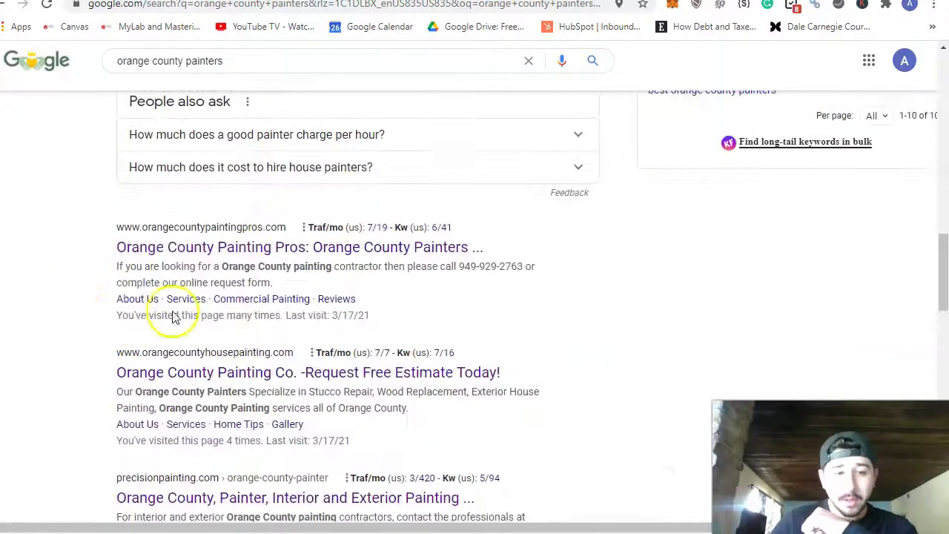
left_click_drag(84, 251, 492, 240)
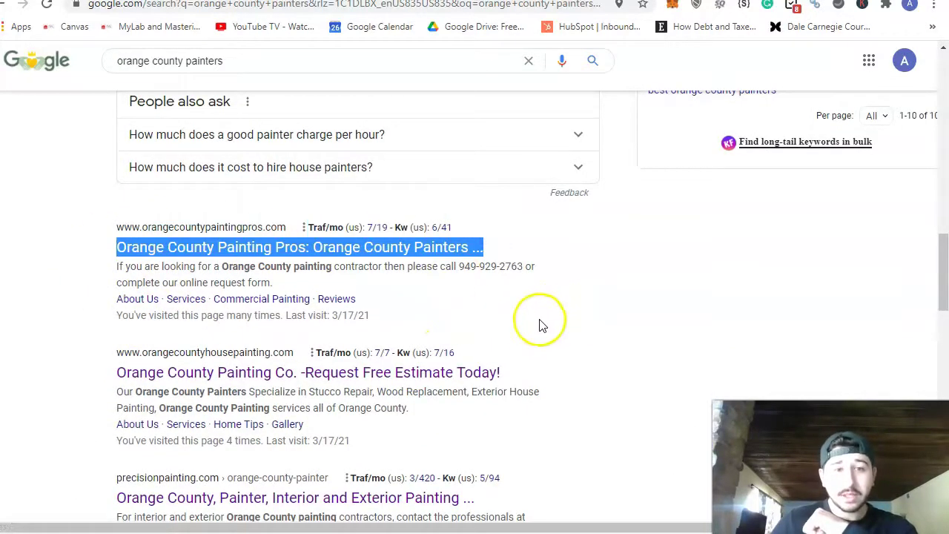
scroll(536, 341, "up", 4)
scroll(282, 208, "up", 1)
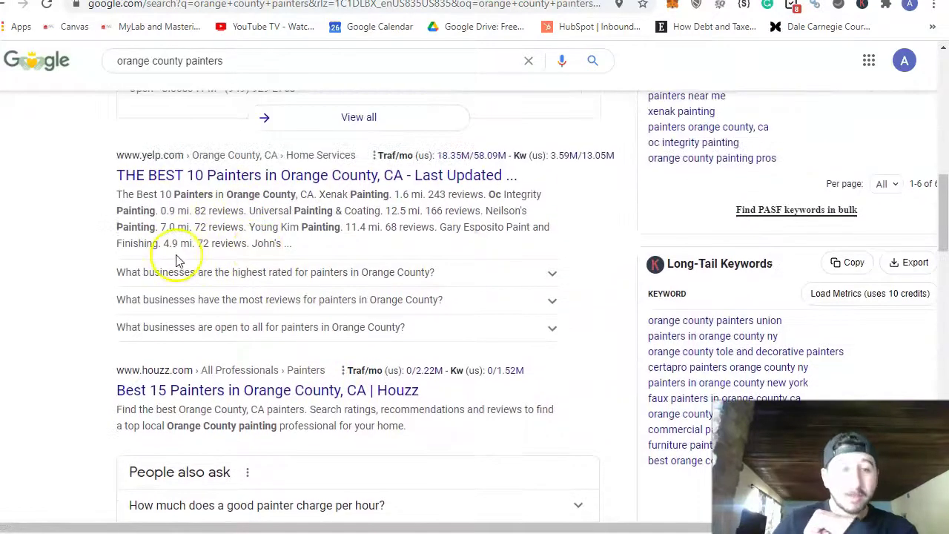
scroll(104, 278, "down", 5)
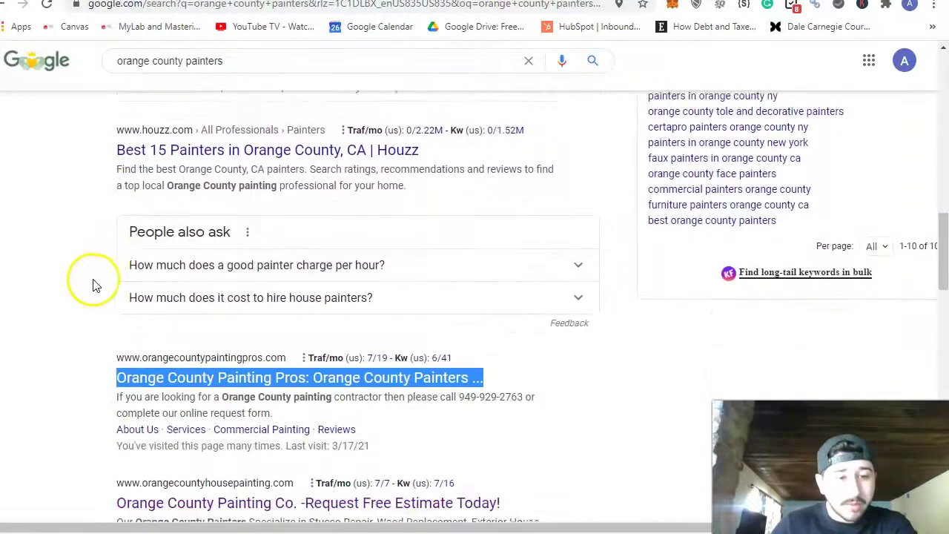
Highlight the Orange County Painting Co. result from orangecountyhousepainting.com and clear the selection.
left_click(46, 304)
left_click_drag(53, 350, 513, 392)
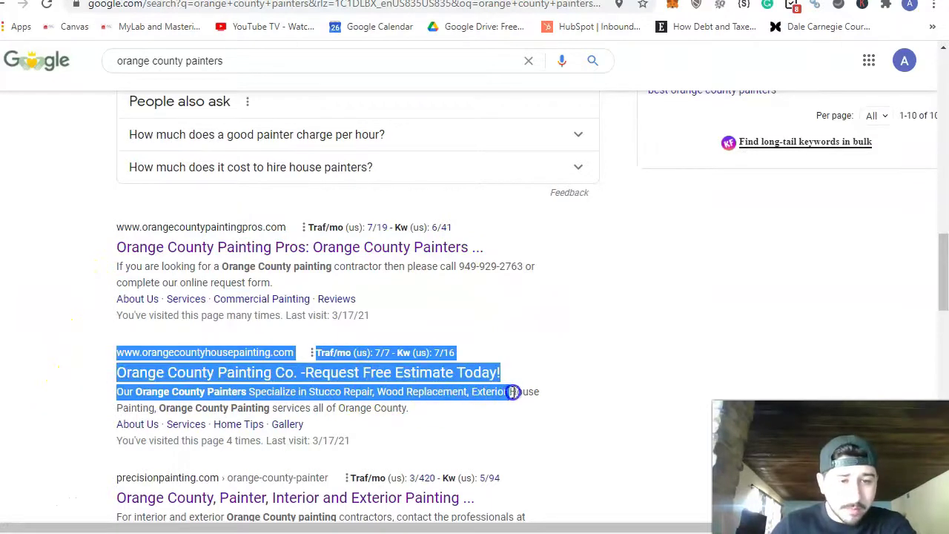
left_click(527, 322)
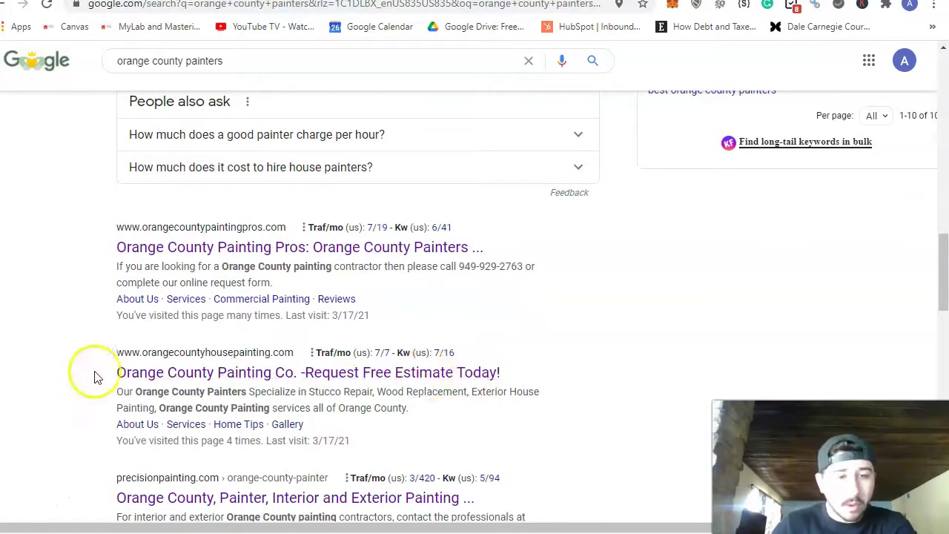
Open the Orange County Painting Co. website from the search results and switch to the Ahrefs overview for orangecountyhousepainting.com.
left_click_drag(91, 377, 502, 374)
left_click(497, 373)
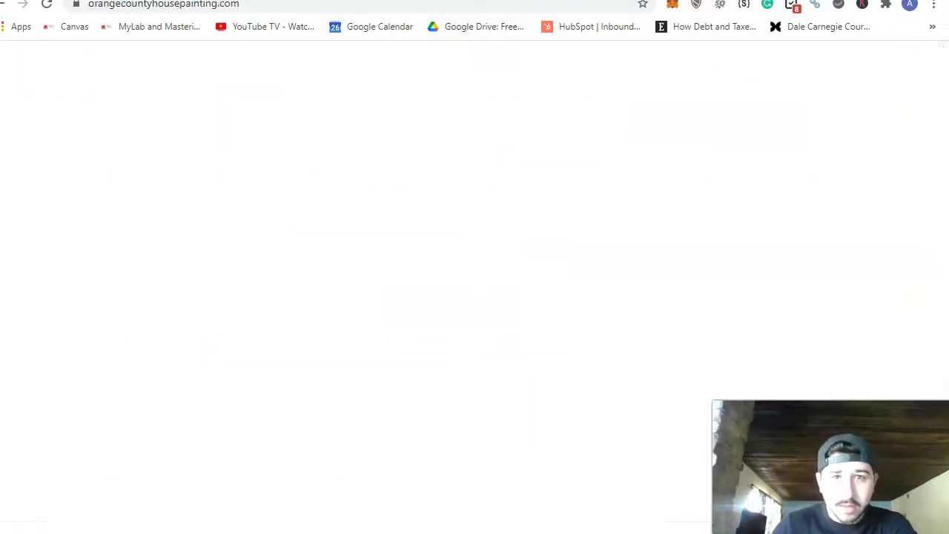
left_click(487, 5)
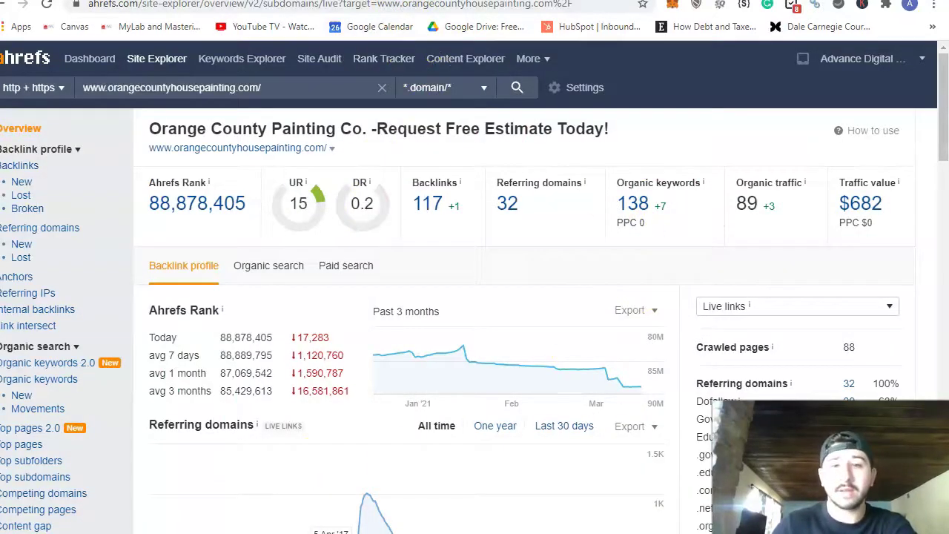
Compare the overviews of orangecountypaintingpros.com and orangecountyhousepainting.com, highlighting the latter's organic traffic figure.
left_click(504, 2)
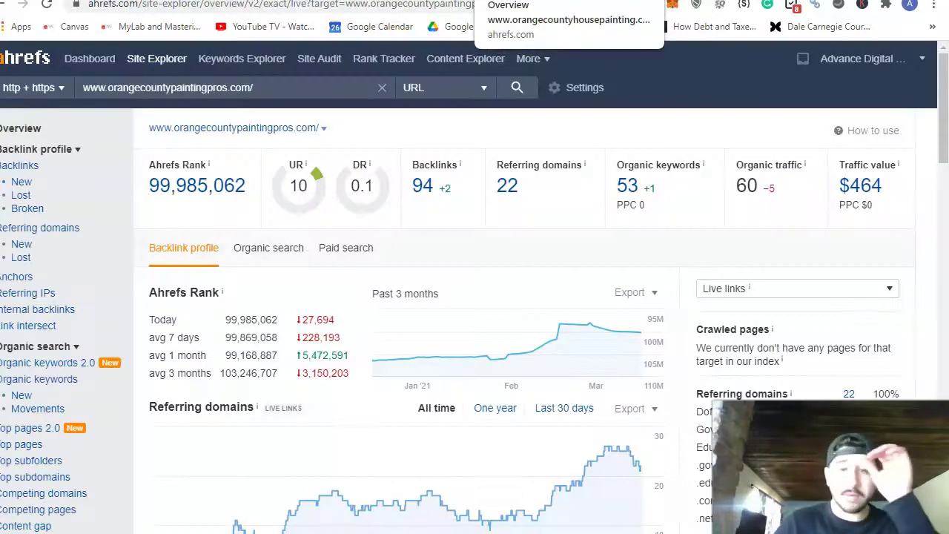
left_click(489, 1)
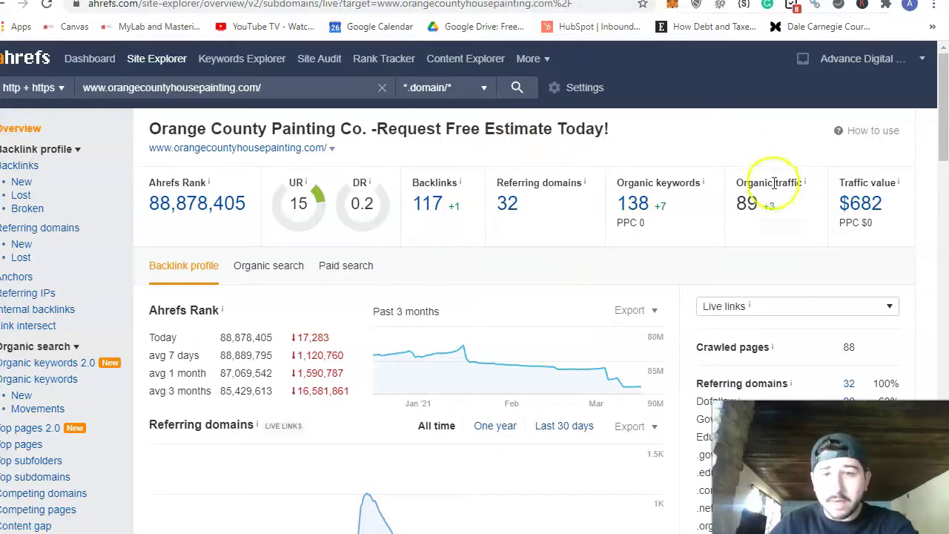
left_click_drag(733, 205, 769, 206)
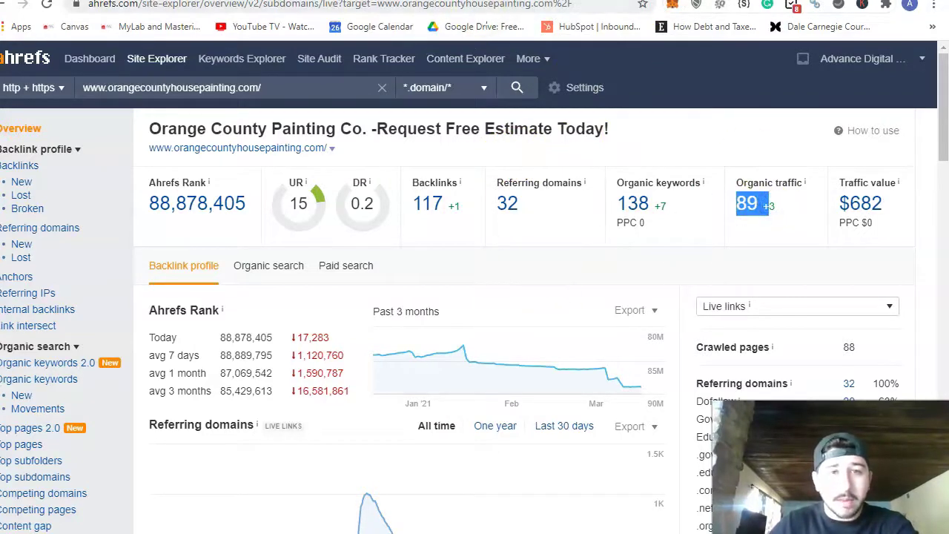
Check the navarrospainting.com overview for comparison and highlight its backlinks entry.
left_click(487, 1)
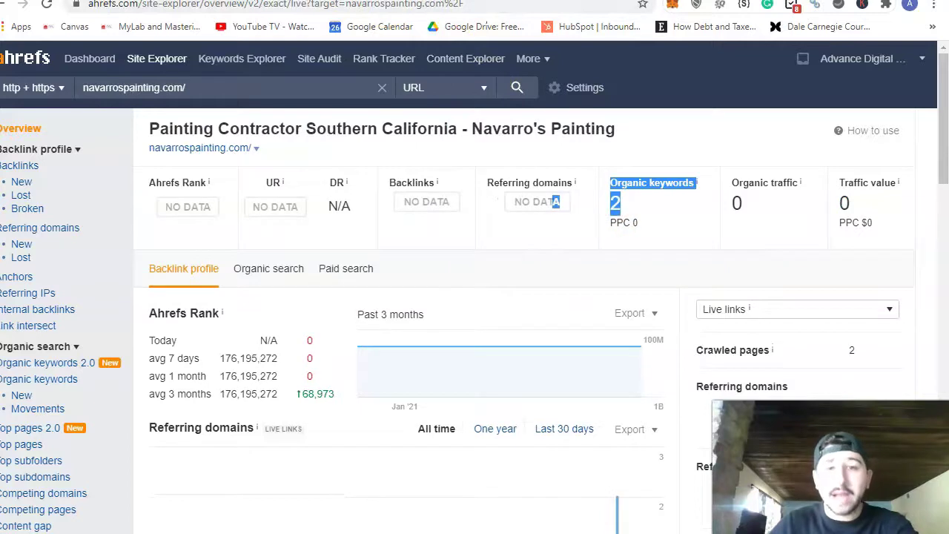
left_click_drag(480, 218, 416, 194)
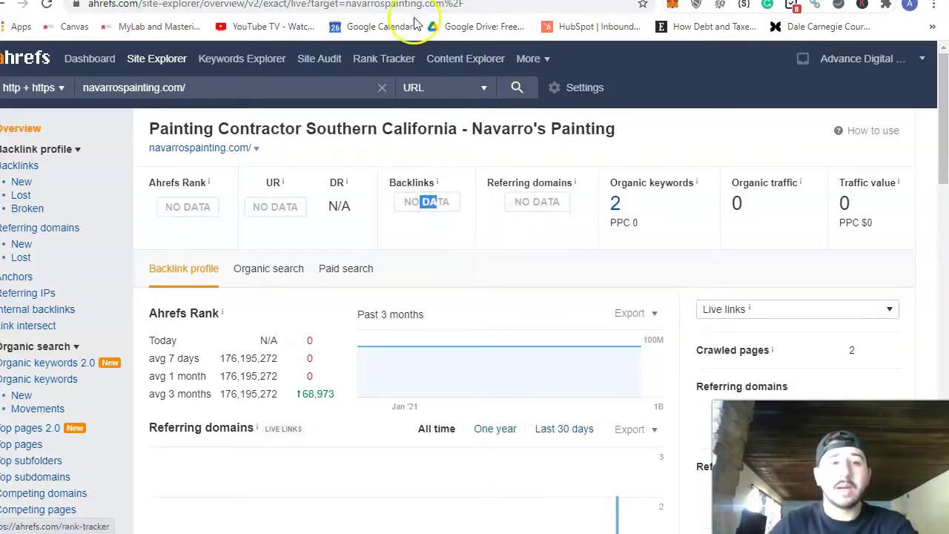
Return to the orangecountypaintingpros.com overview and open its referring domains report.
left_click(371, 1)
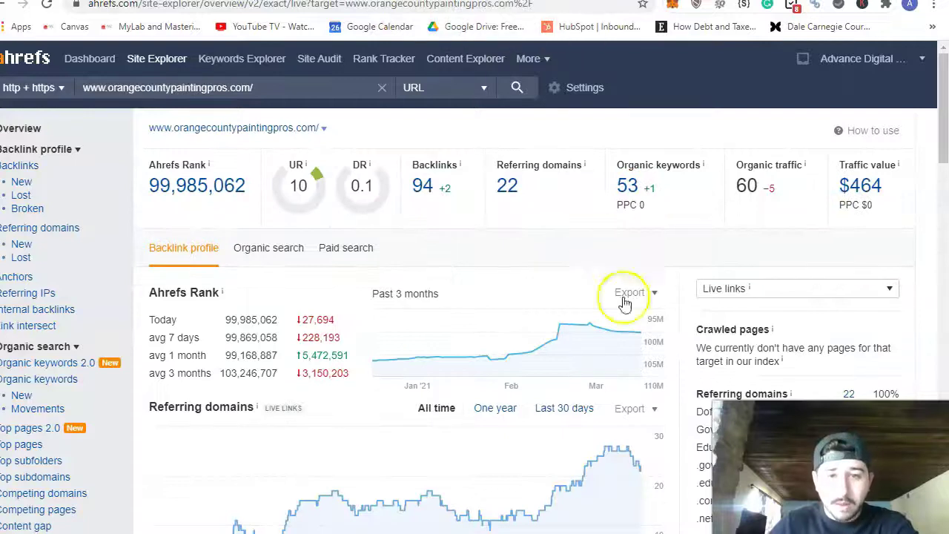
left_click(508, 192)
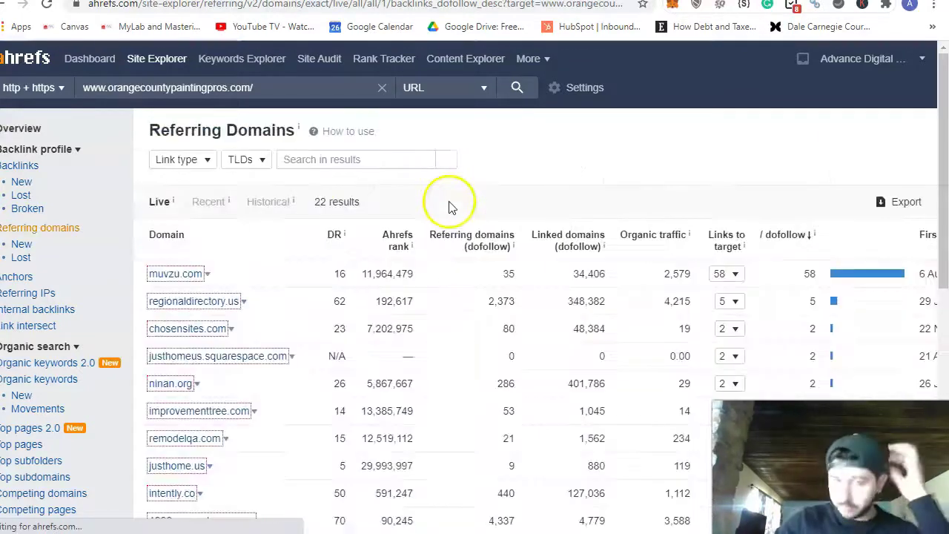